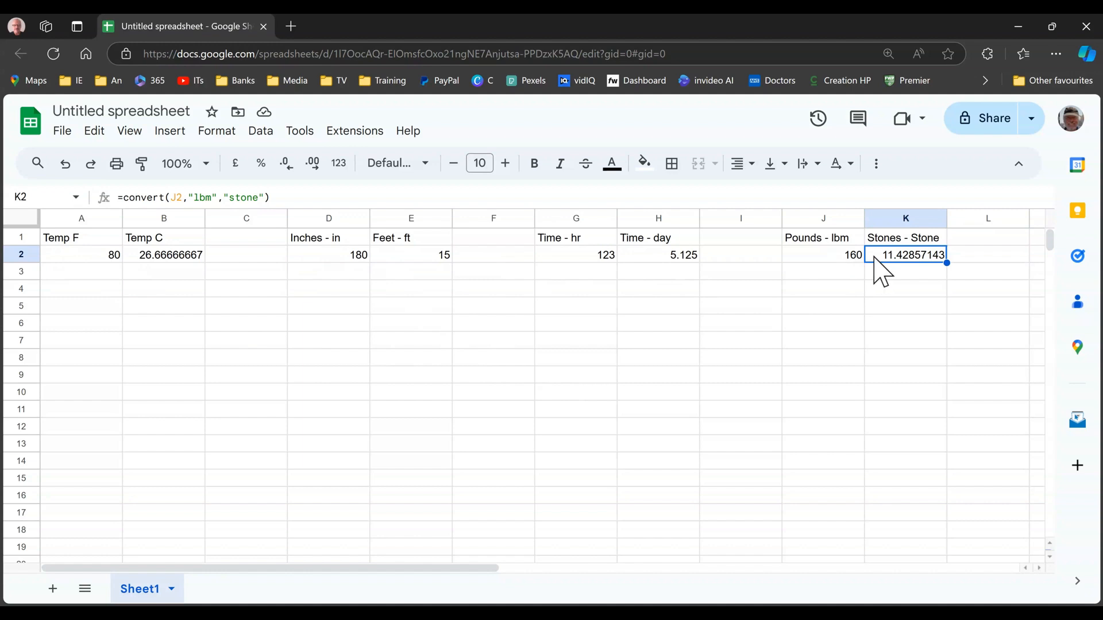
Enter 75 in cell A4 as the Fahrenheit temperature
{"action": "left_click", "coordinate": [88, 291]}
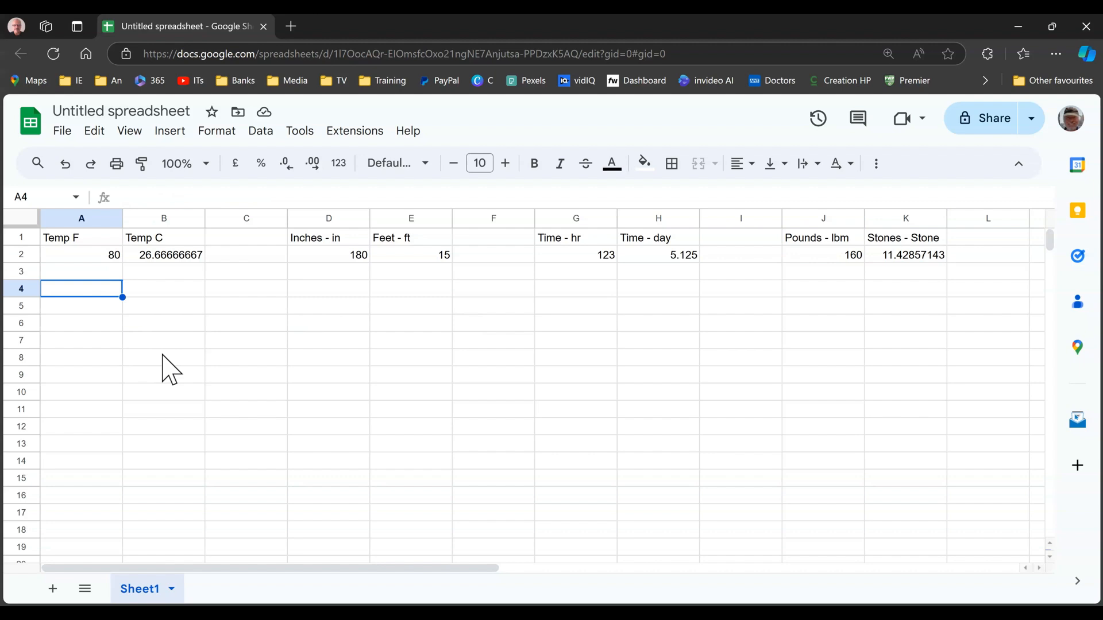
{"action": "type", "text": "75"}
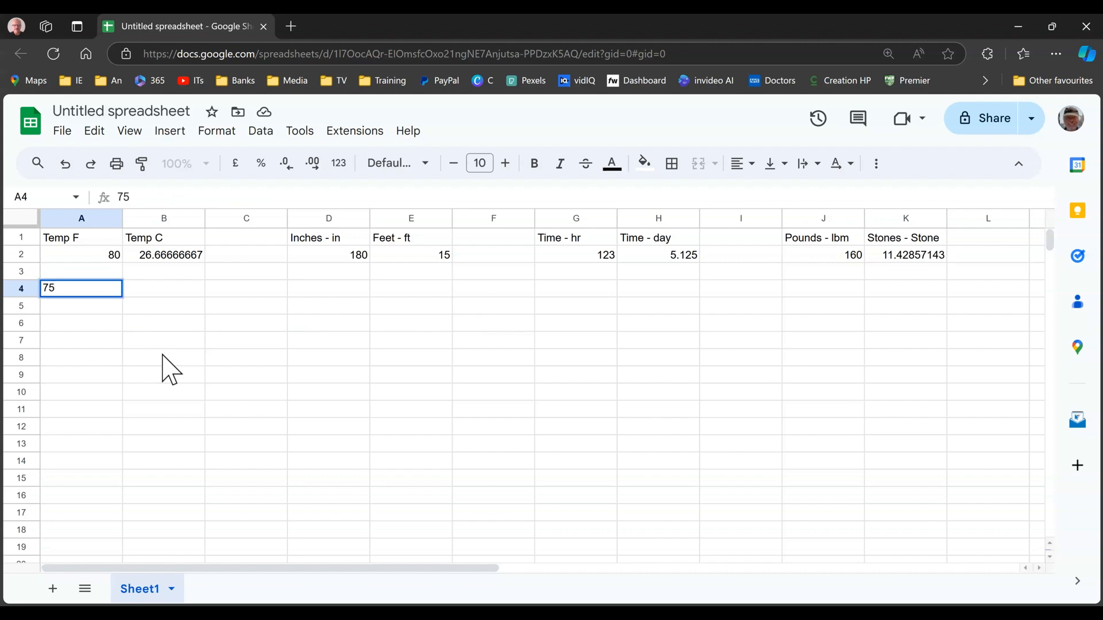
{"action": "key", "text": "Tab"}
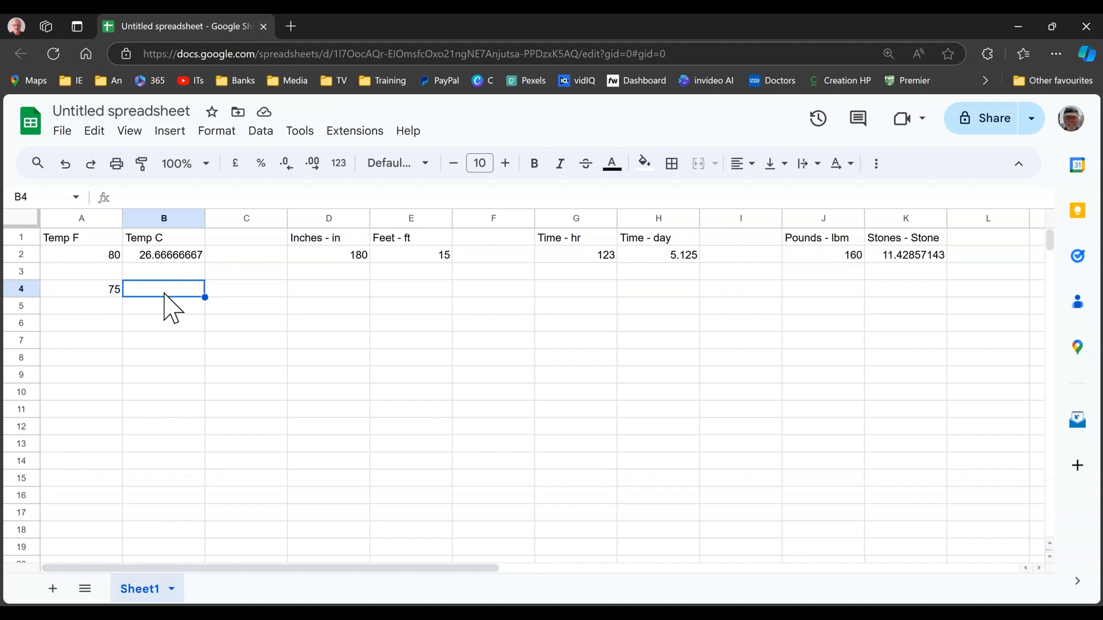
In cell B4, convert the temperature in A4 from Fahrenheit to Celsius with =convert(A4,"F","C")
{"action": "type", "text": "=c"}
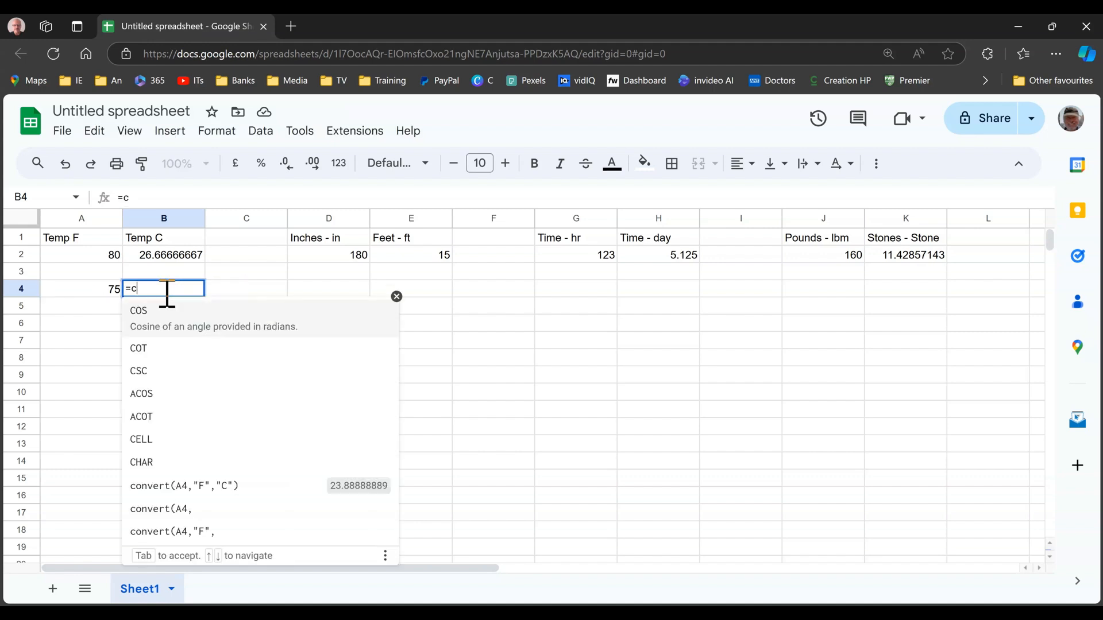
{"action": "type", "text": "onvert"}
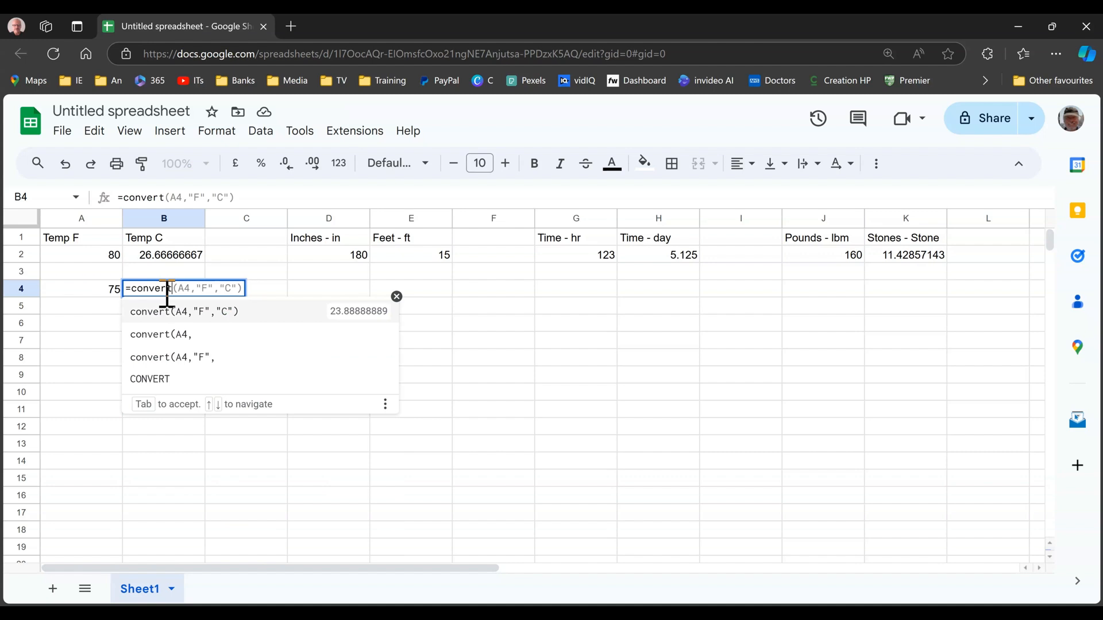
{"action": "type", "text": "("}
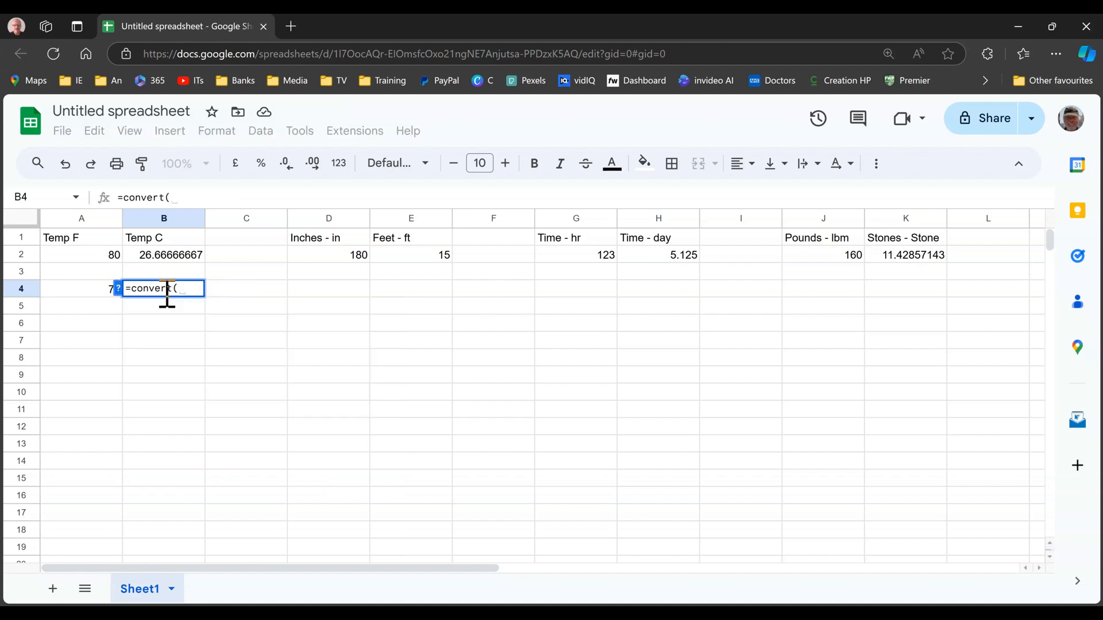
{"action": "left_click", "coordinate": [81, 293]}
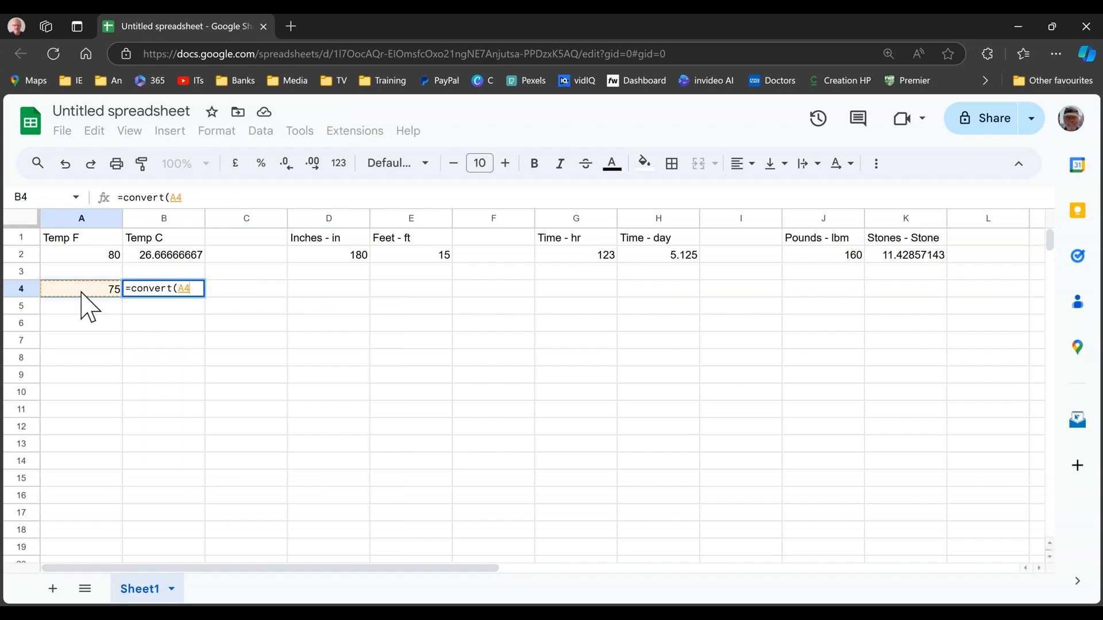
{"action": "type", "text": ",\""}
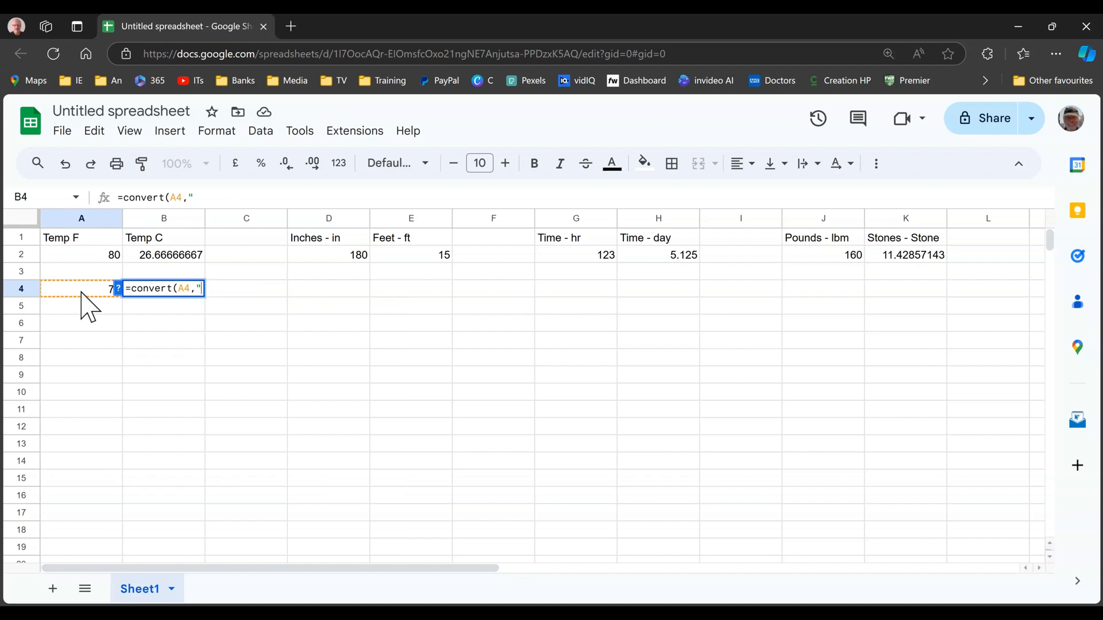
{"action": "type", "text": "F\",\"C"}
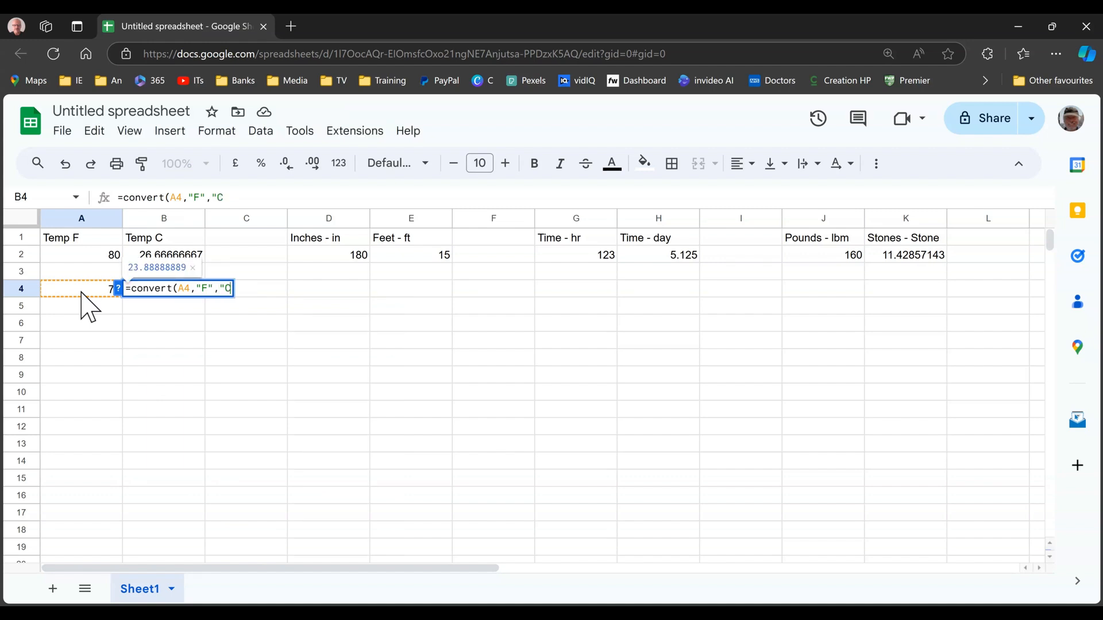
{"action": "type", "text": "\")"}
{"action": "key", "text": "Return"}
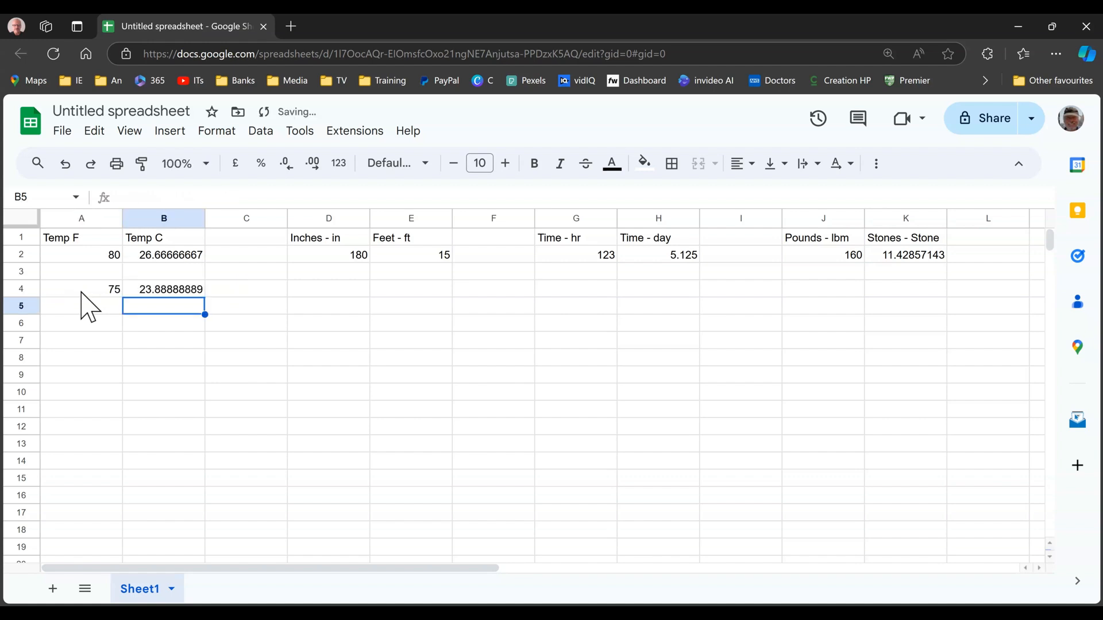
{"action": "left_click", "coordinate": [154, 295]}
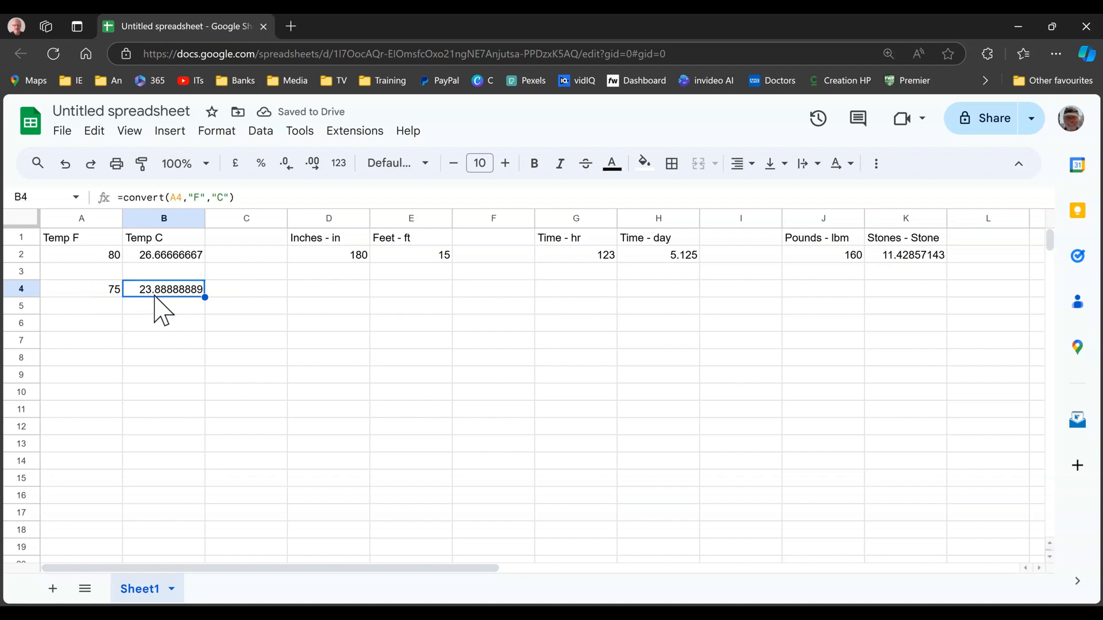
Change the Fahrenheit temperature in cell A4 to 70
{"action": "left_click", "coordinate": [100, 296]}
{"action": "type", "text": "70"}
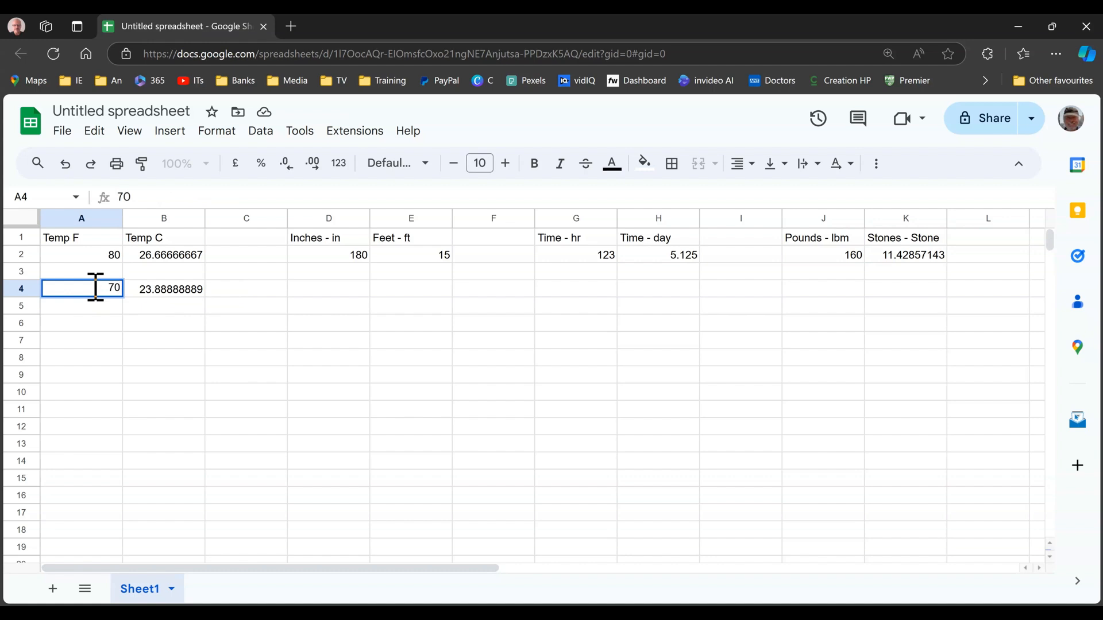
{"action": "key", "text": "Return"}
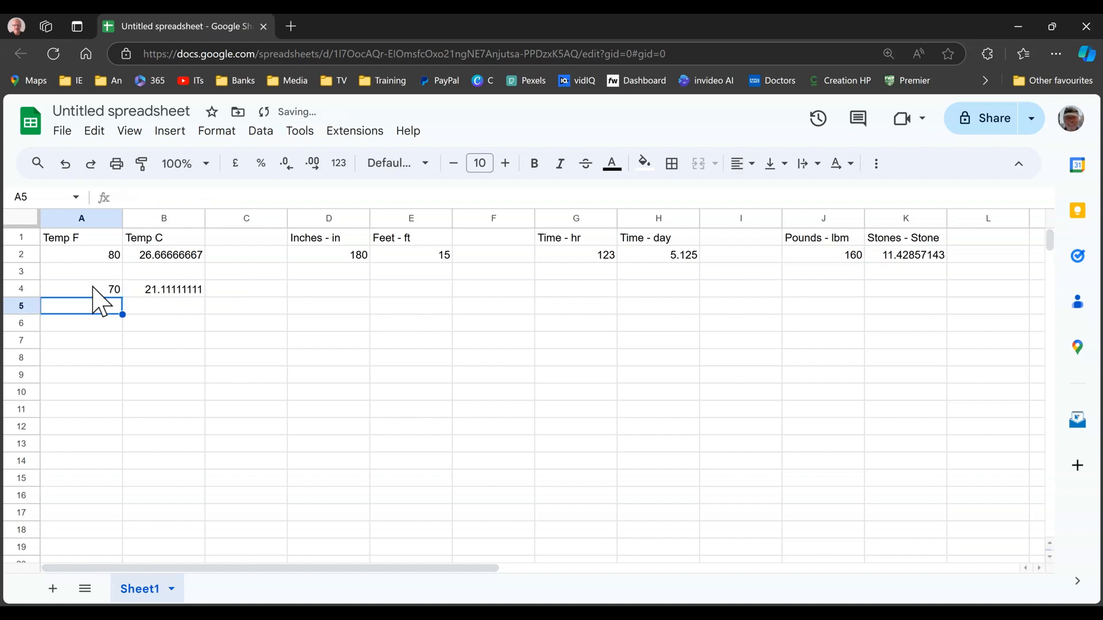
Set the Fahrenheit temperature in cell A4 to 68 and check the converted value in B4
{"action": "left_click", "coordinate": [90, 296]}
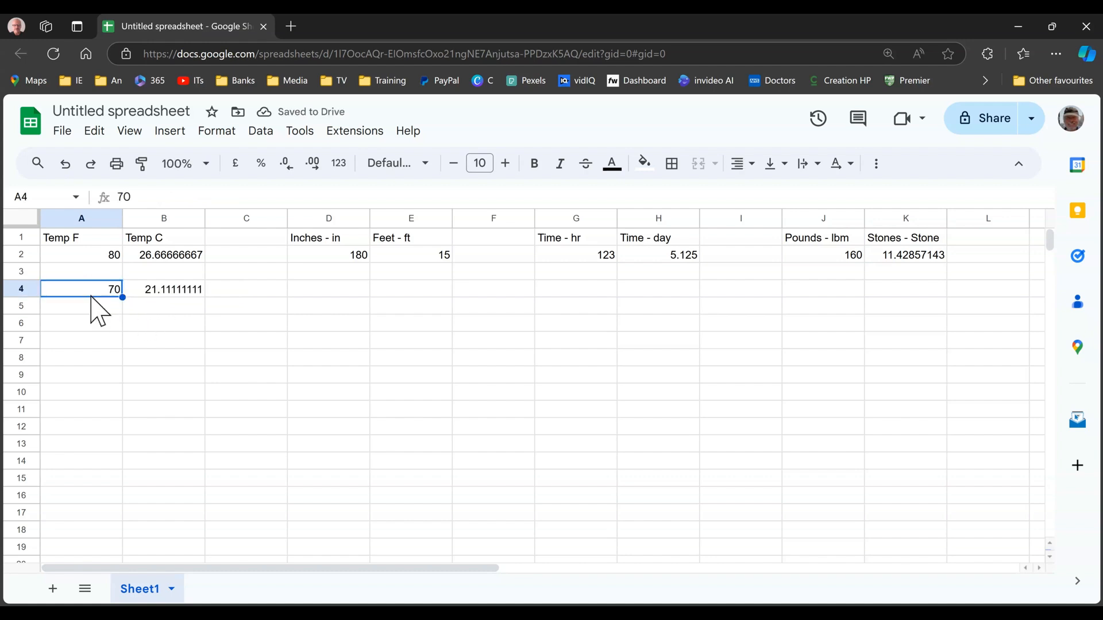
{"action": "type", "text": "68"}
{"action": "key", "text": "Return"}
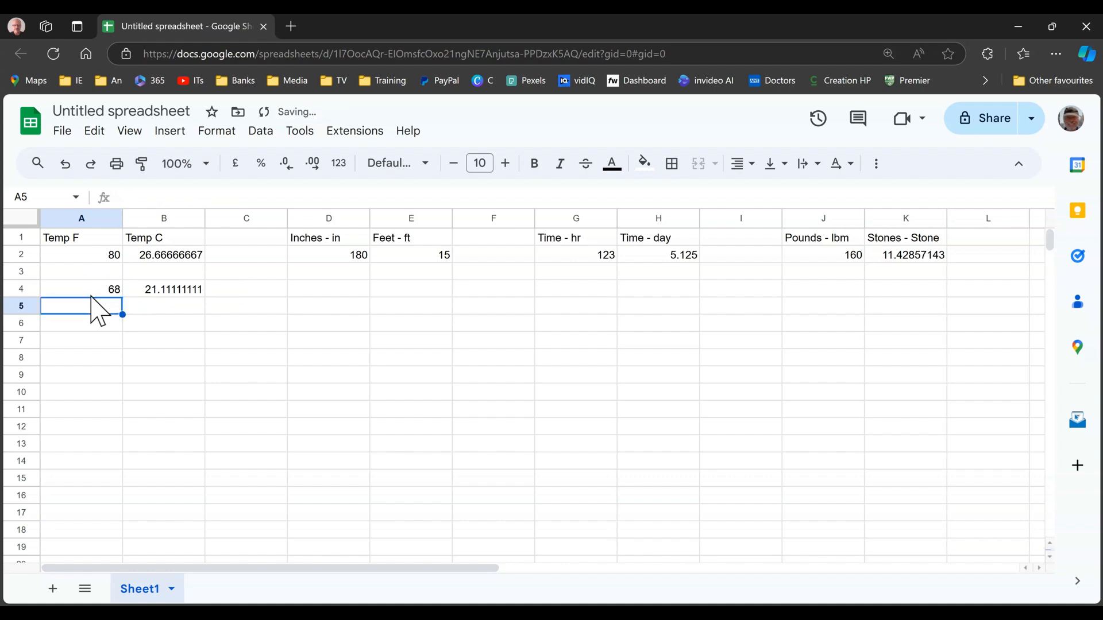
{"action": "left_click", "coordinate": [179, 290]}
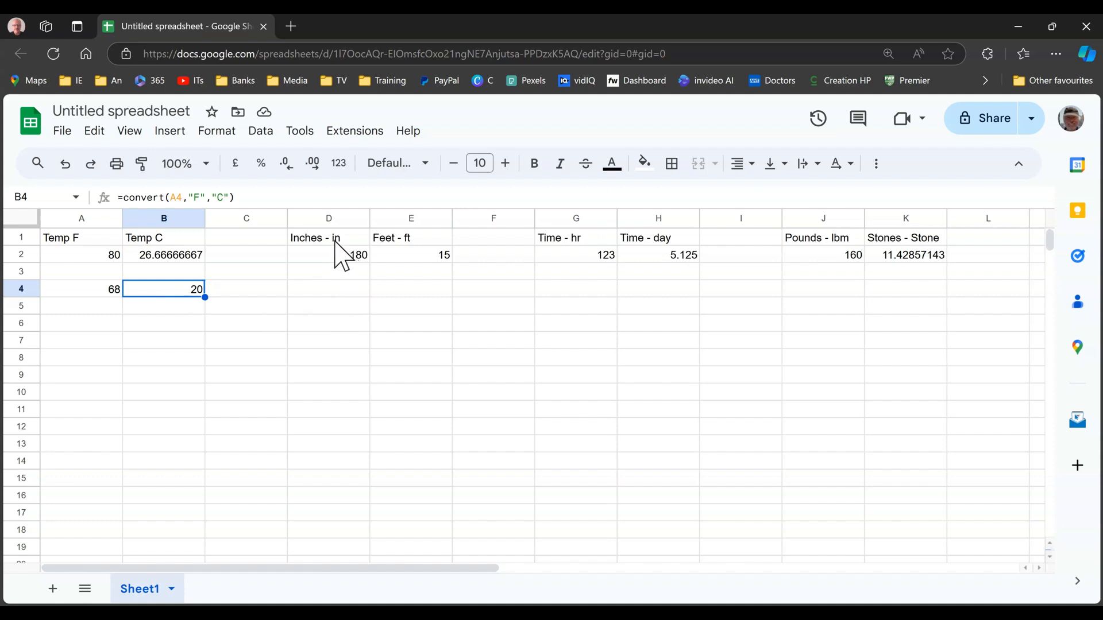
Enter 200 in cell D4 as the length in inches
{"action": "left_click", "coordinate": [332, 293]}
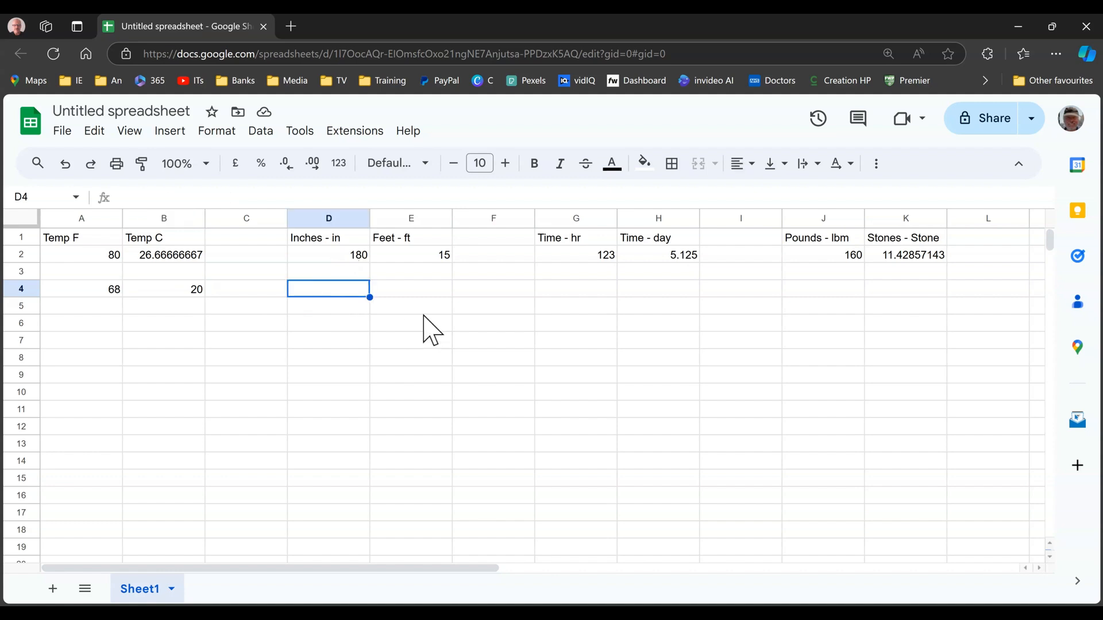
{"action": "type", "text": "200"}
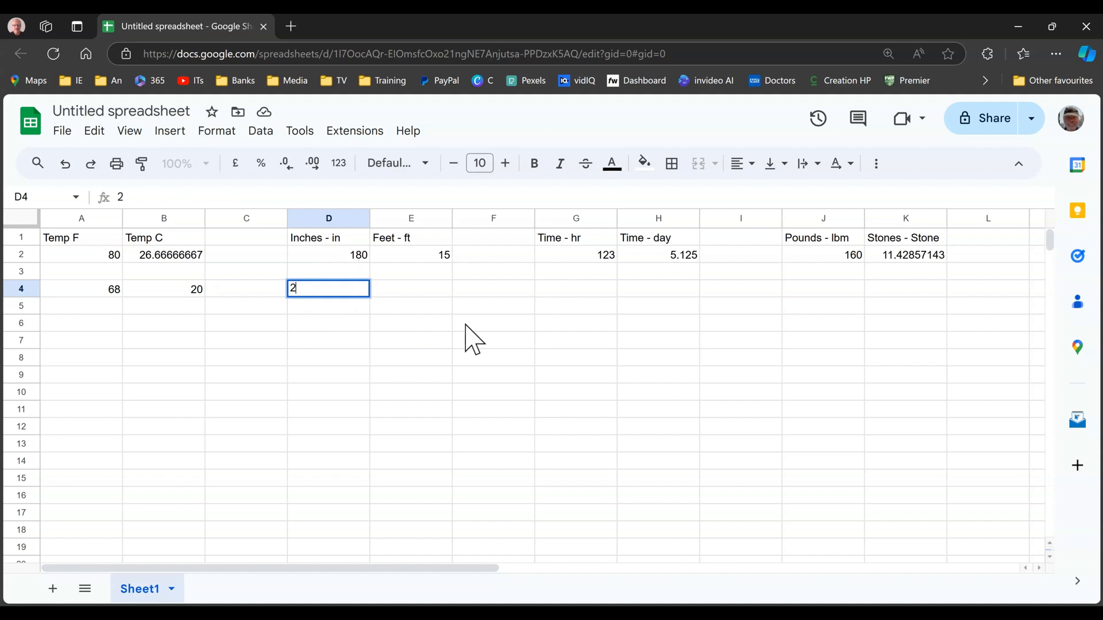
{"action": "left_click", "coordinate": [420, 294]}
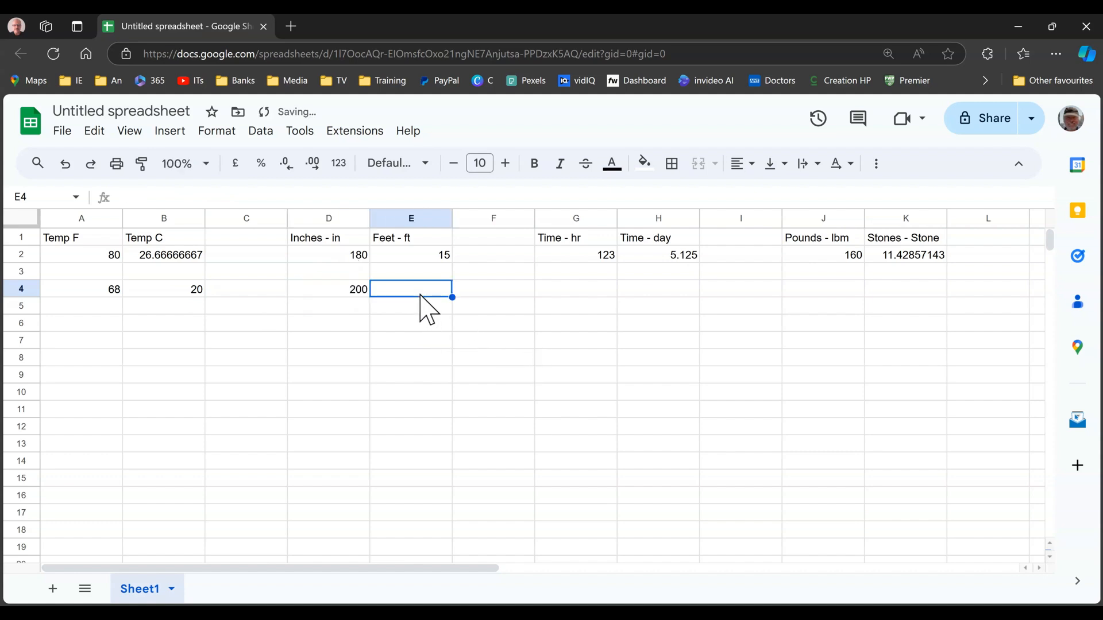
In cell E4, convert the length in D4 from inches to feet with =convert(D4,"in","ft")
{"action": "type", "text": "=con"}
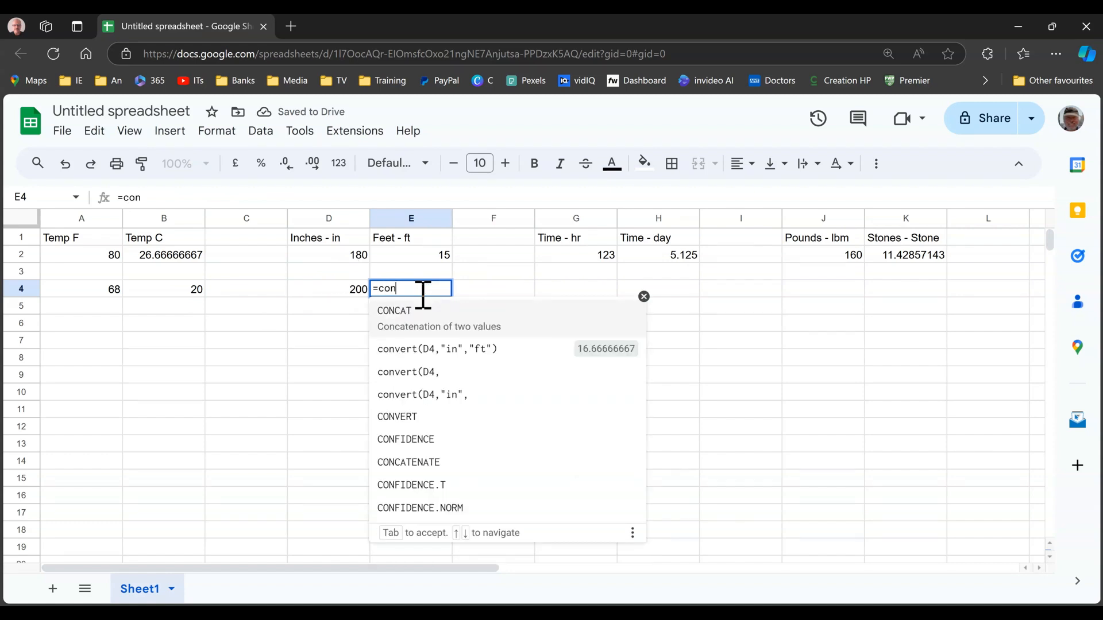
{"action": "type", "text": "vert("}
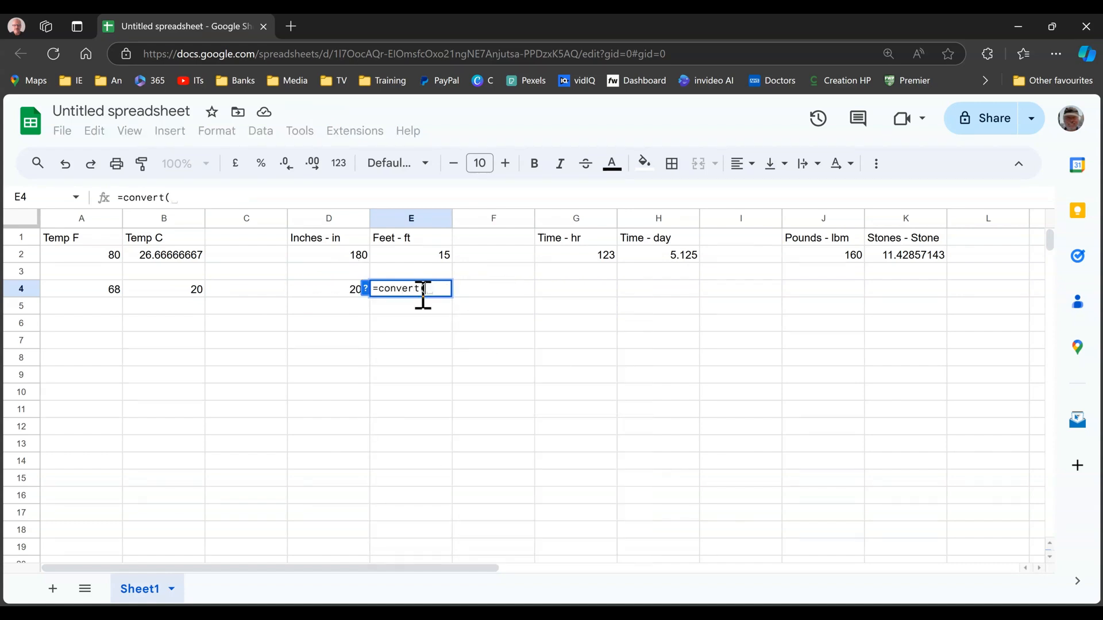
{"action": "left_click", "coordinate": [345, 295]}
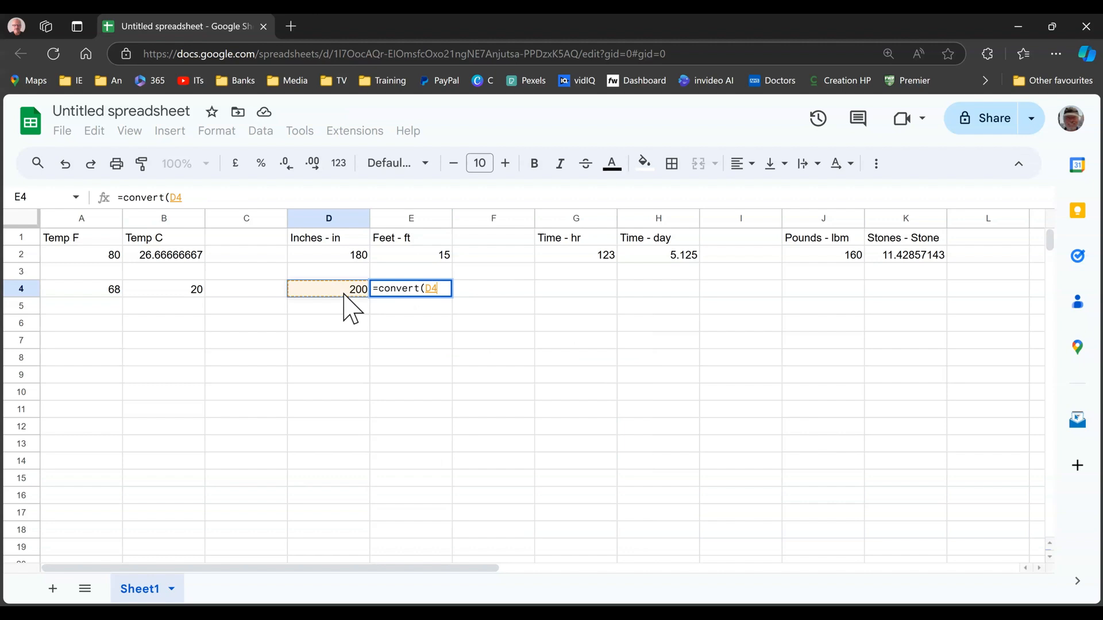
{"action": "type", "text": ",\""}
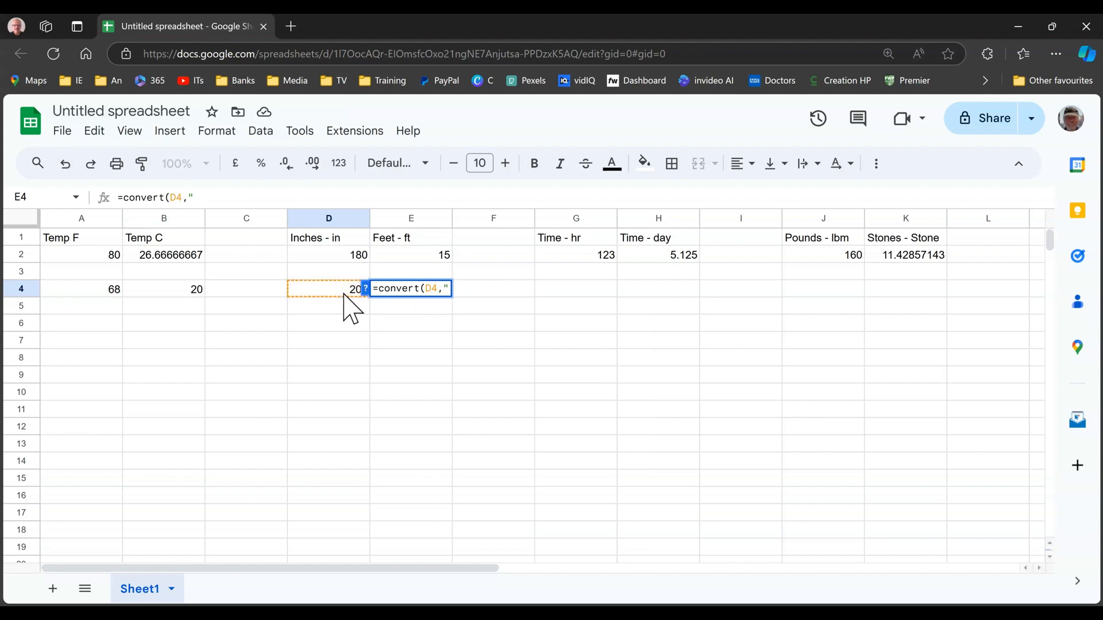
{"action": "type", "text": "in\","}
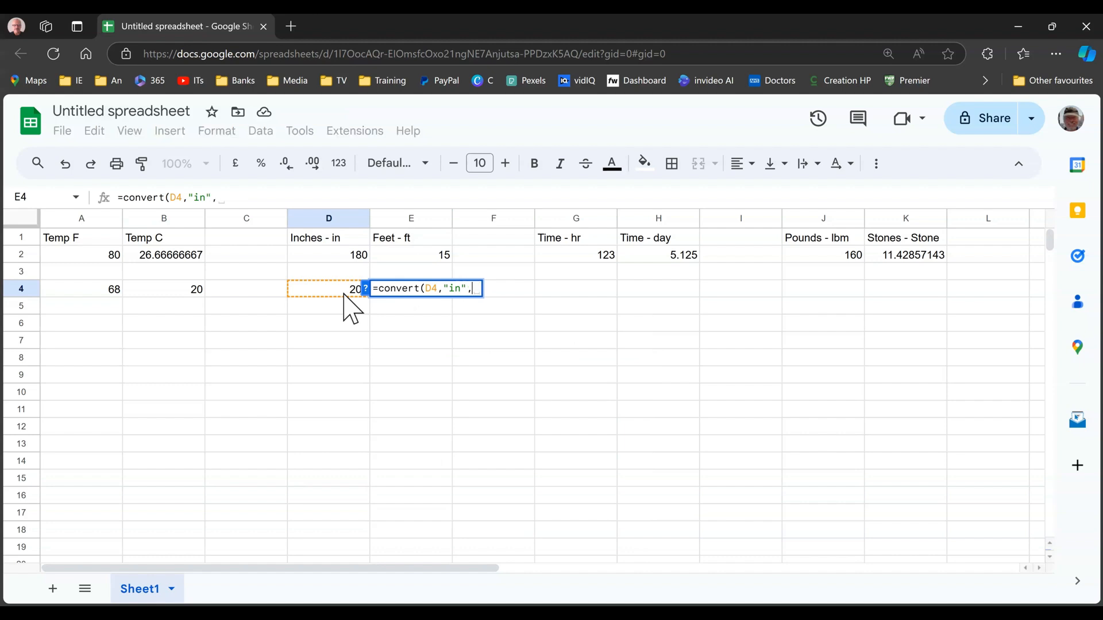
{"action": "type", "text": "\""}
{"action": "type", "text": "ft"}
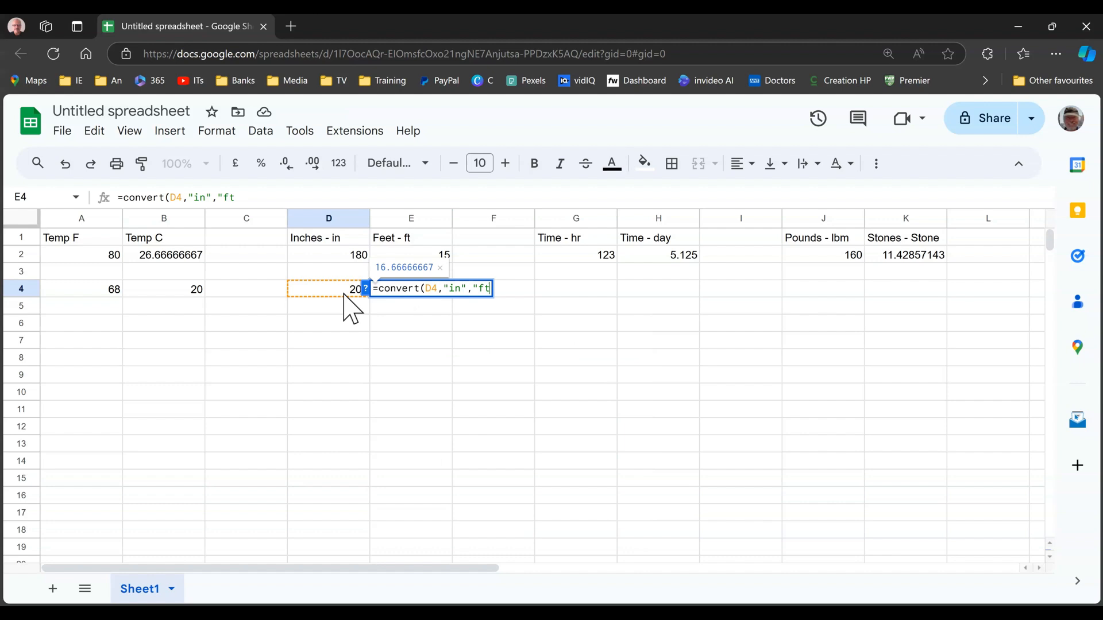
{"action": "type", "text": "\")"}
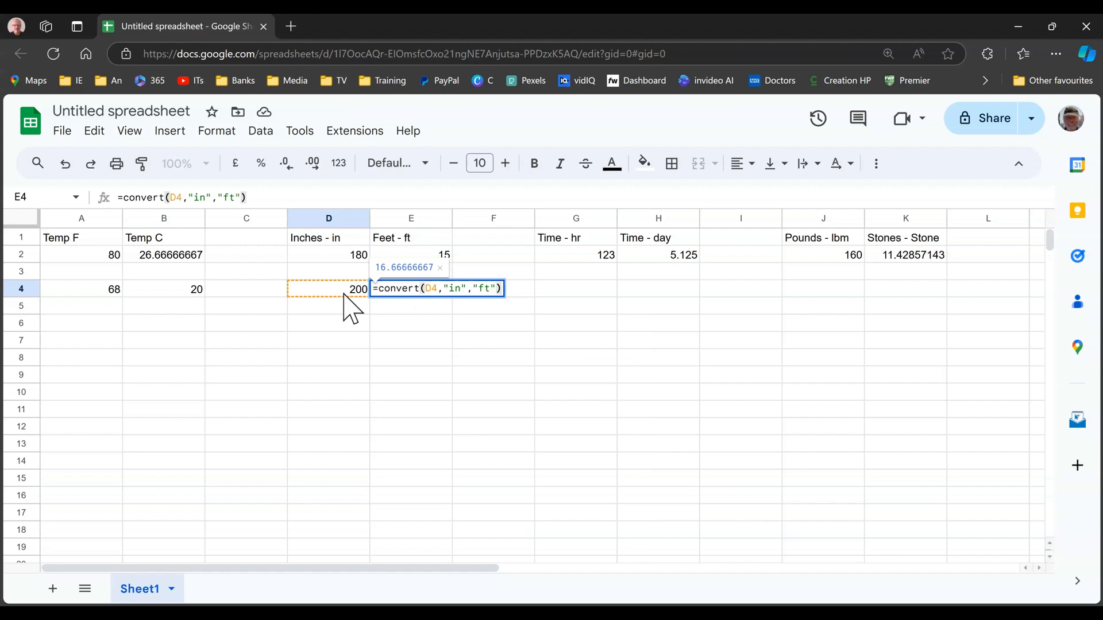
{"action": "key", "text": "Return"}
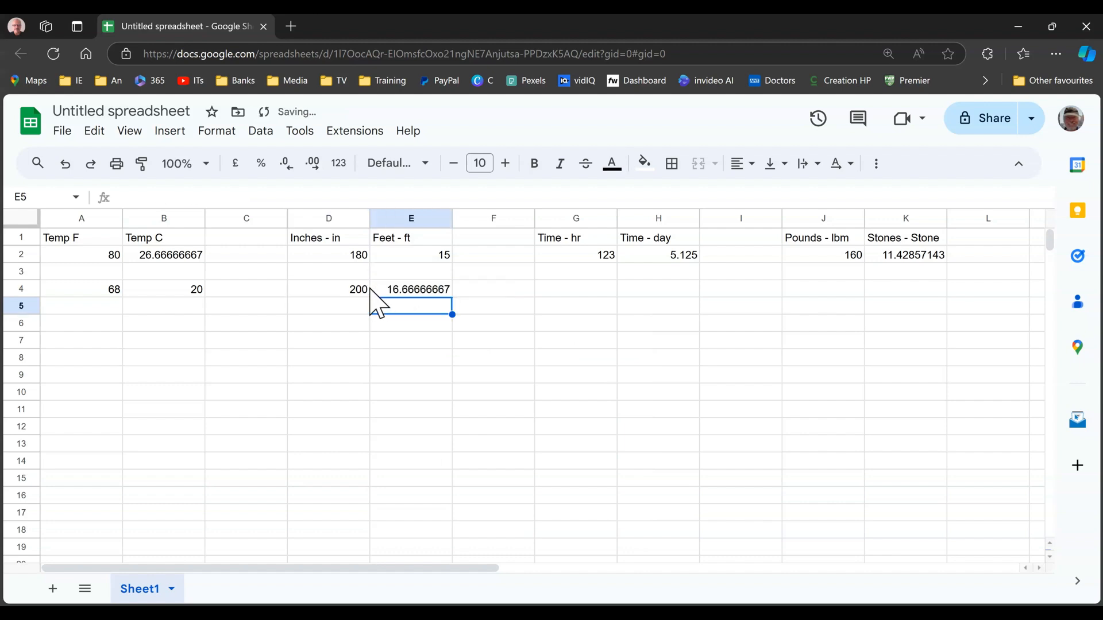
Set the inches value in cell D4 to 12 and check the converted value in E4
{"action": "left_click", "coordinate": [351, 292]}
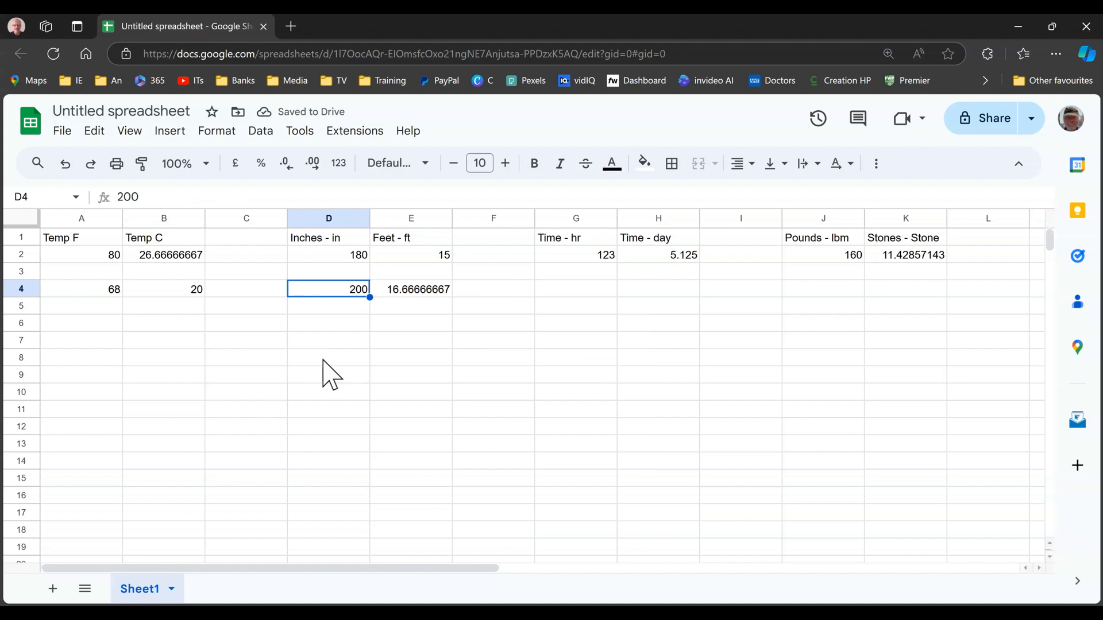
{"action": "type", "text": "12"}
{"action": "key", "text": "Return"}
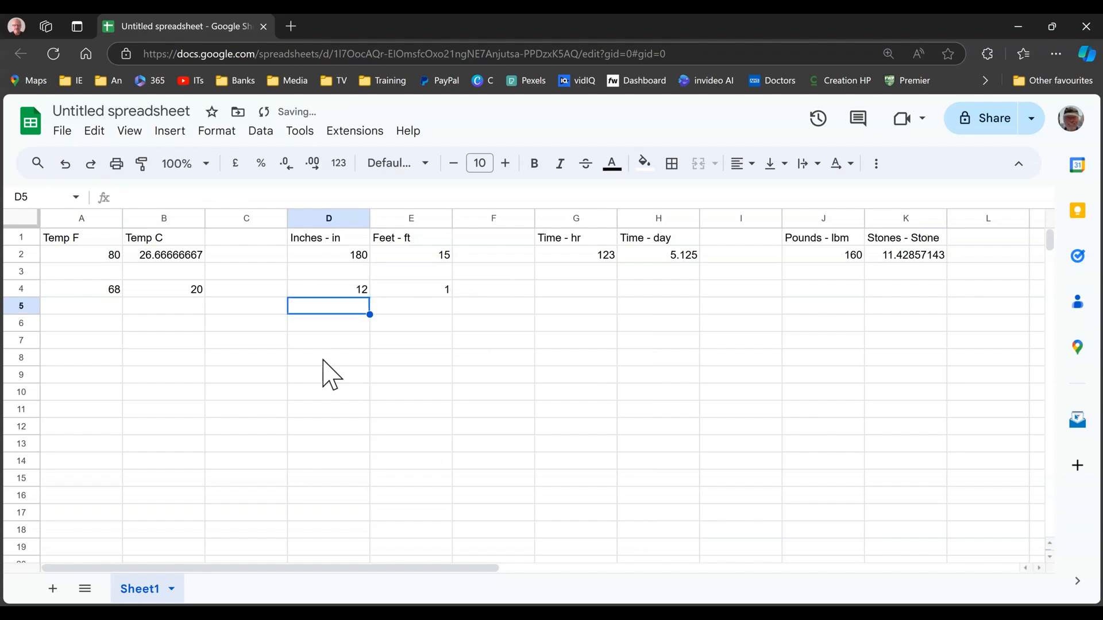
{"action": "left_click", "coordinate": [431, 295]}
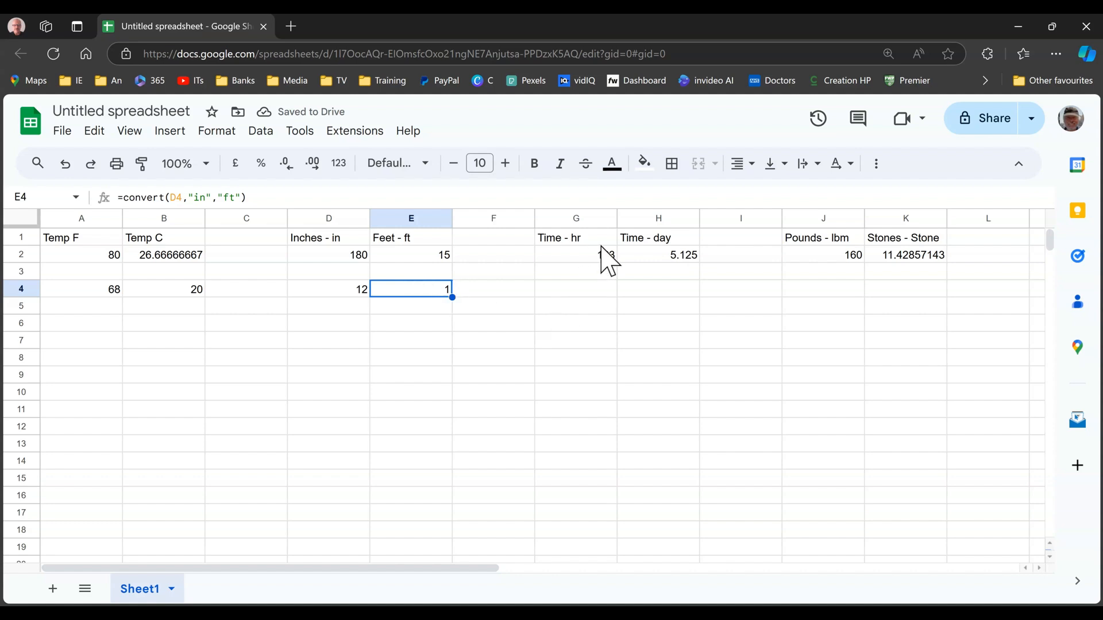
Enter 24 in cell G4 as the time in hours
{"action": "left_click", "coordinate": [582, 291]}
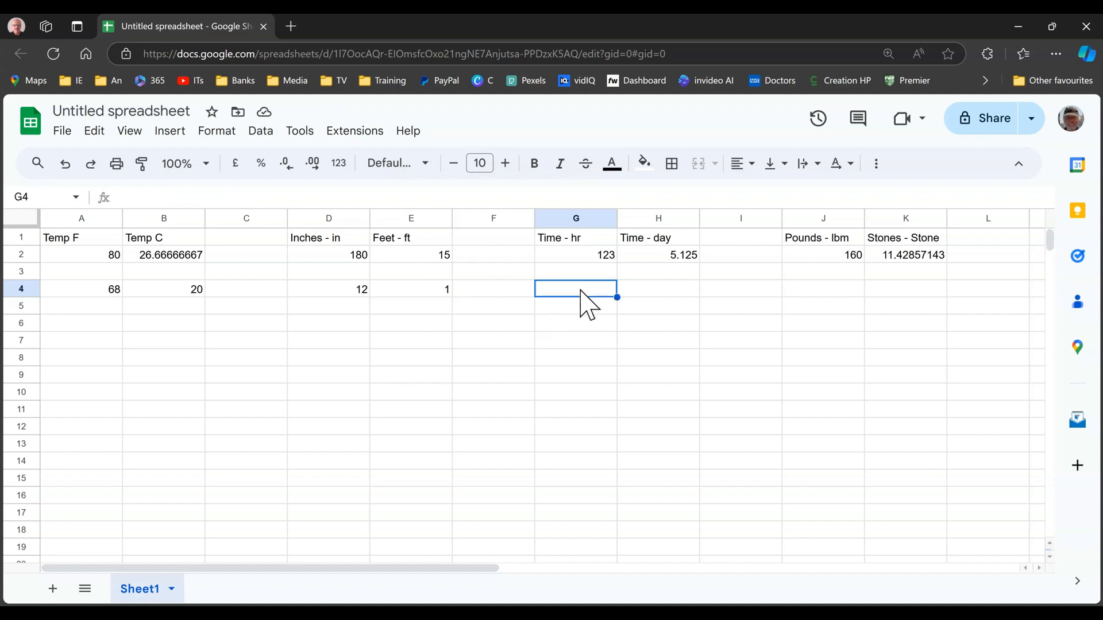
{"action": "type", "text": "24"}
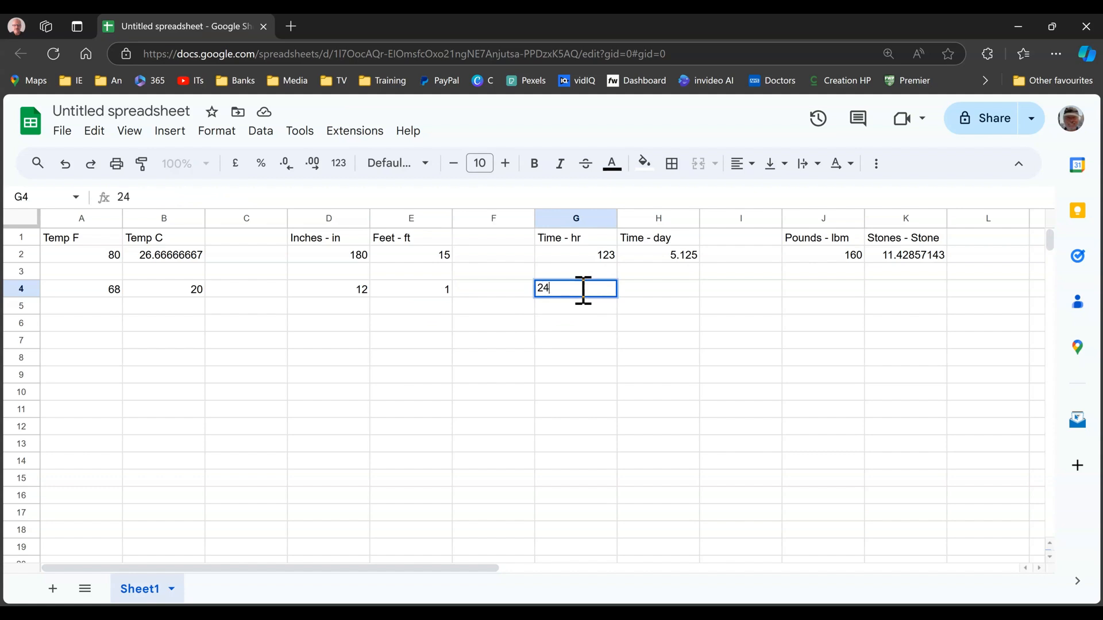
{"action": "left_click", "coordinate": [655, 294]}
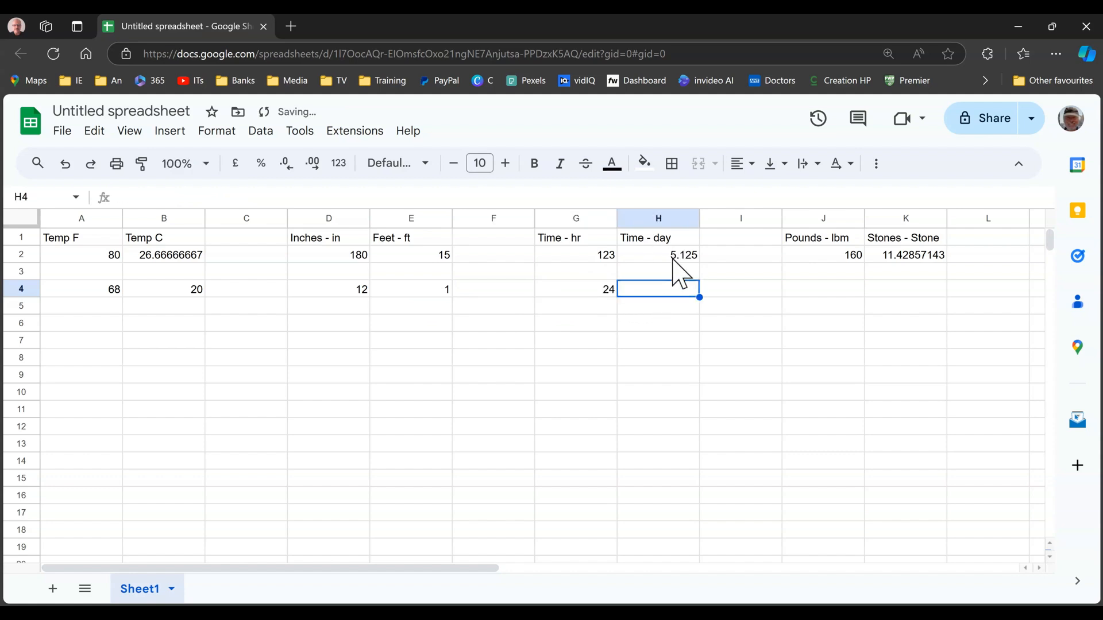
In cell H4, convert the time in G4 from hours to days with =convert(G4,"hr","day")
{"action": "type", "text": "="}
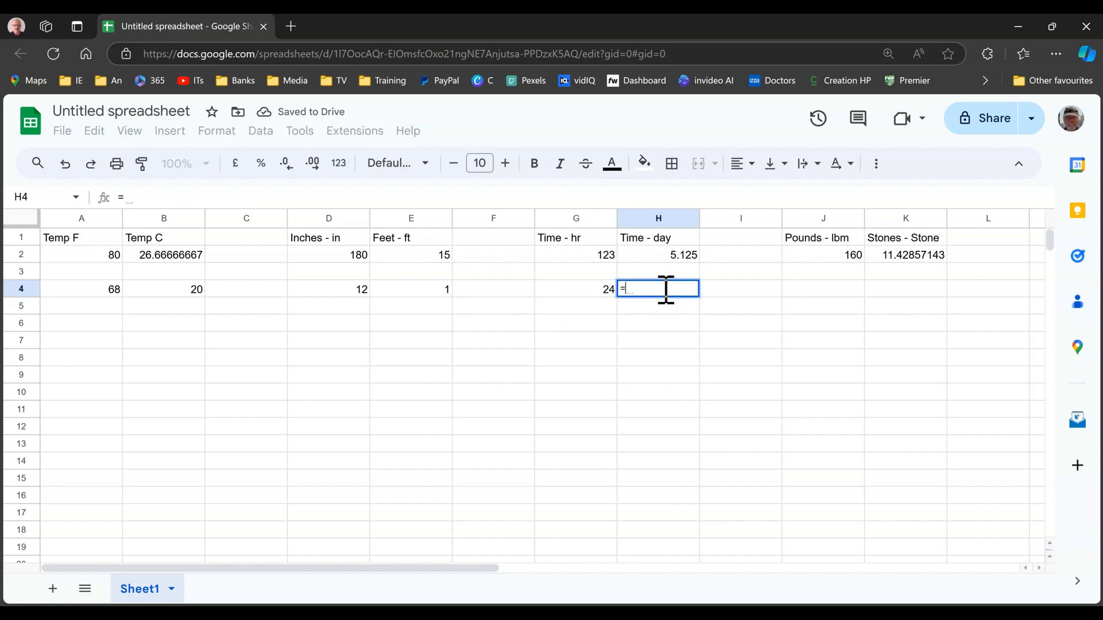
{"action": "type", "text": "convert"}
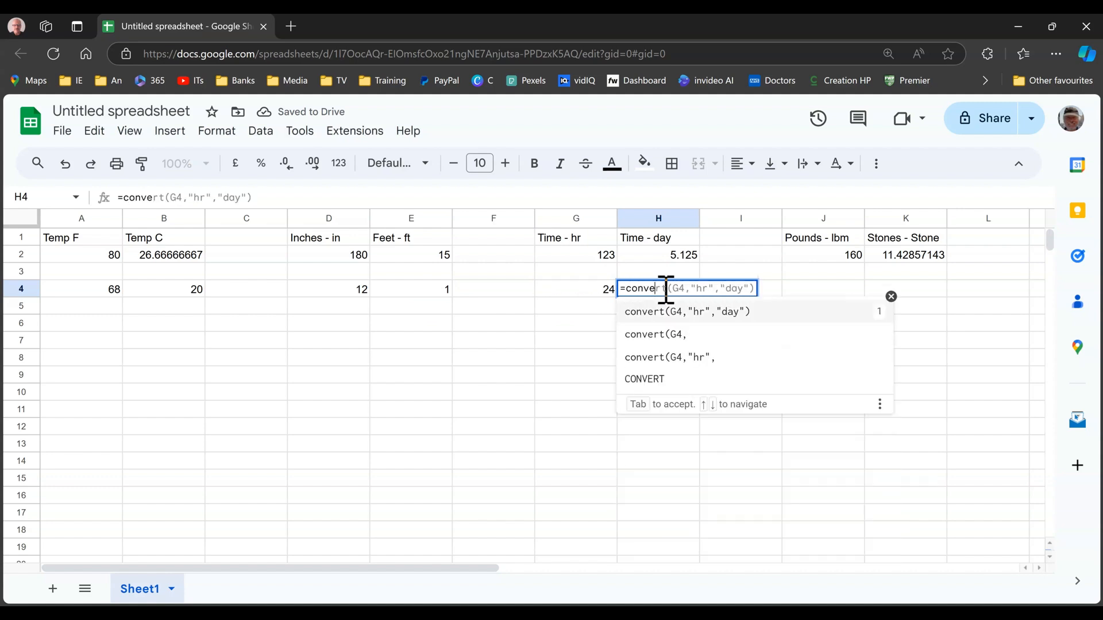
{"action": "type", "text": "("}
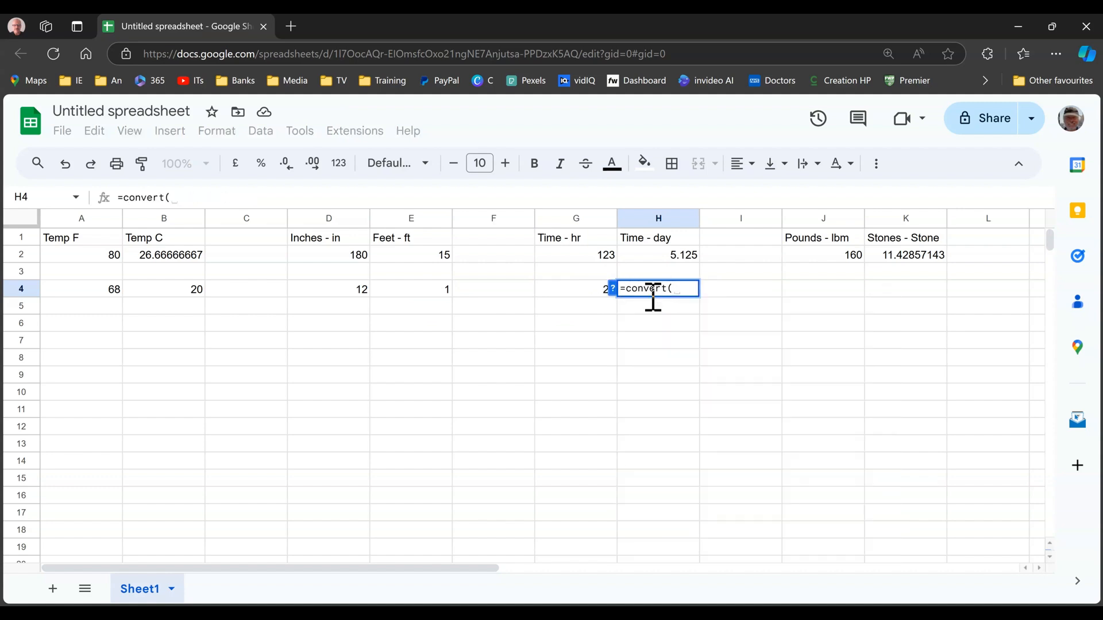
{"action": "left_click", "coordinate": [573, 289]}
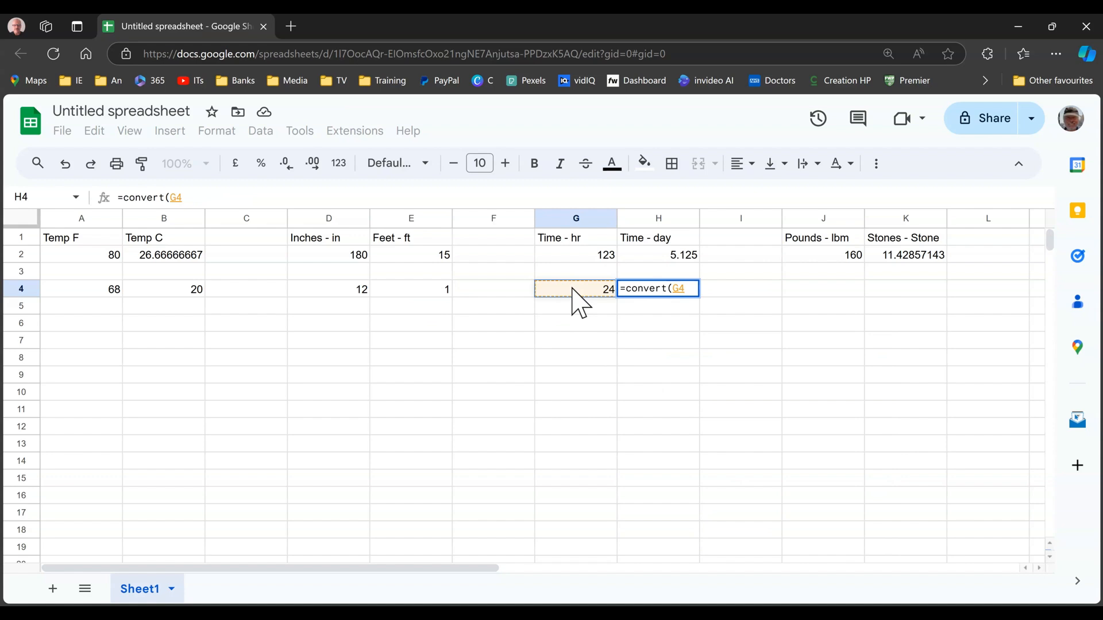
{"action": "type", "text": ","}
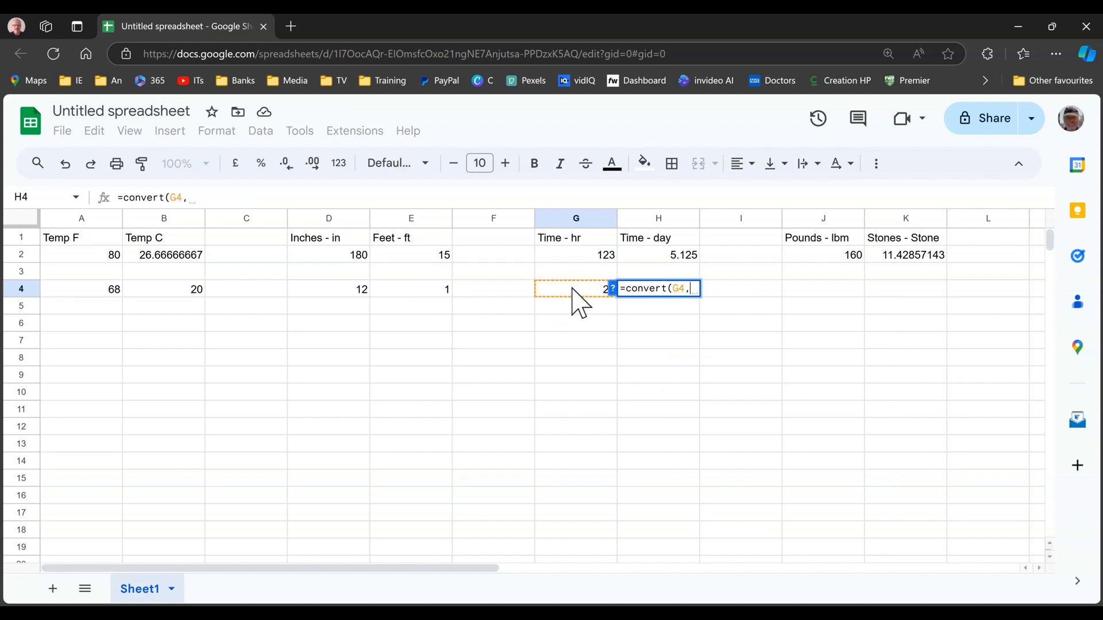
{"action": "type", "text": "\""}
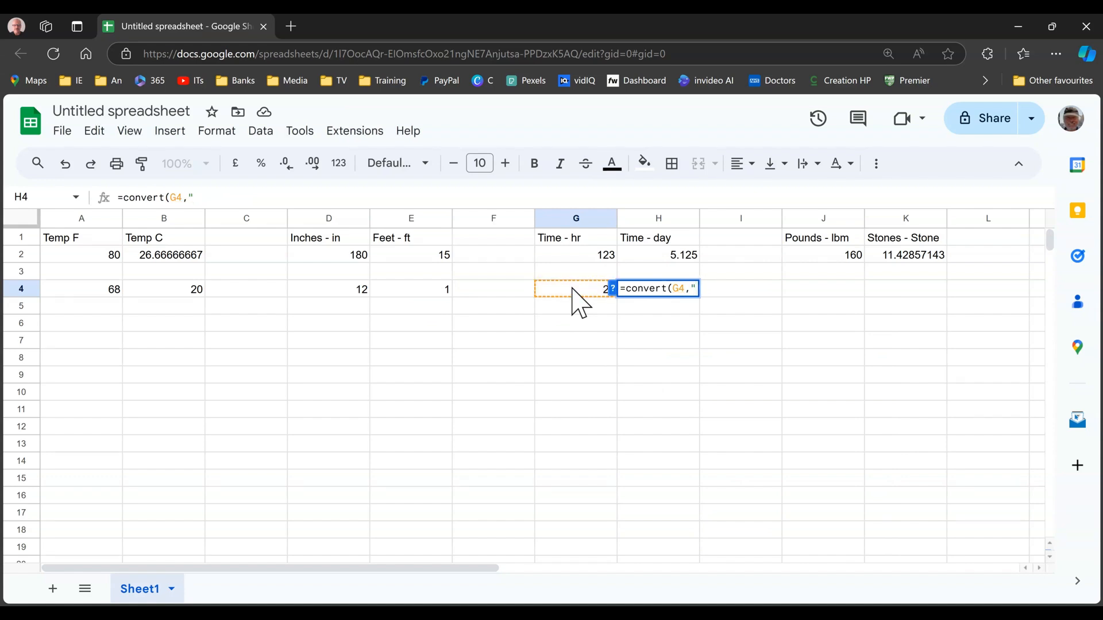
{"action": "type", "text": "hr\","}
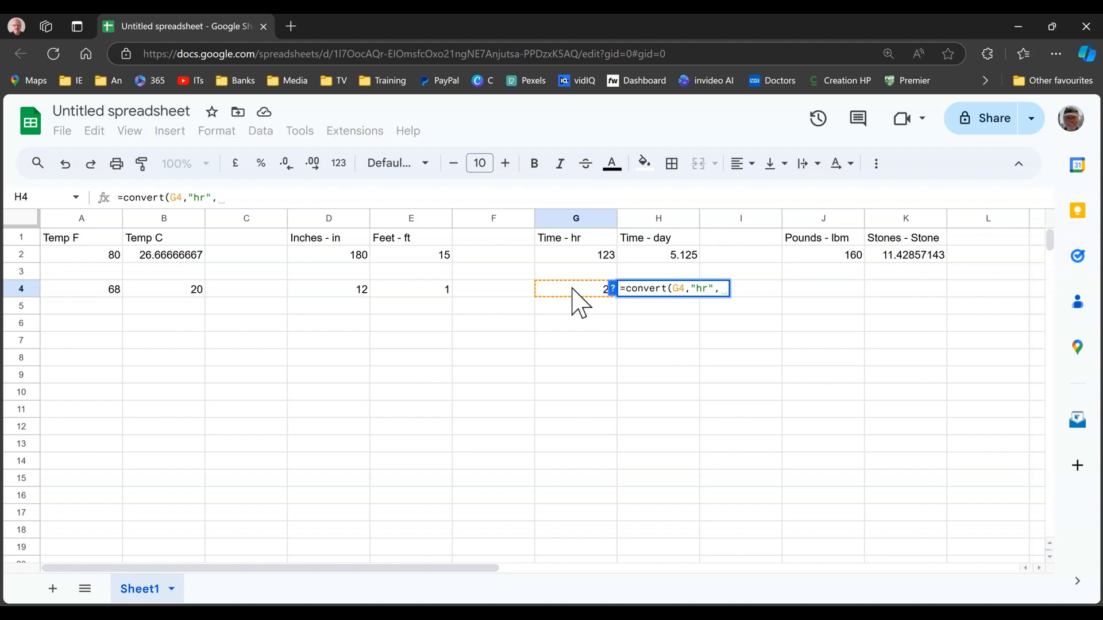
{"action": "type", "text": "\"d"}
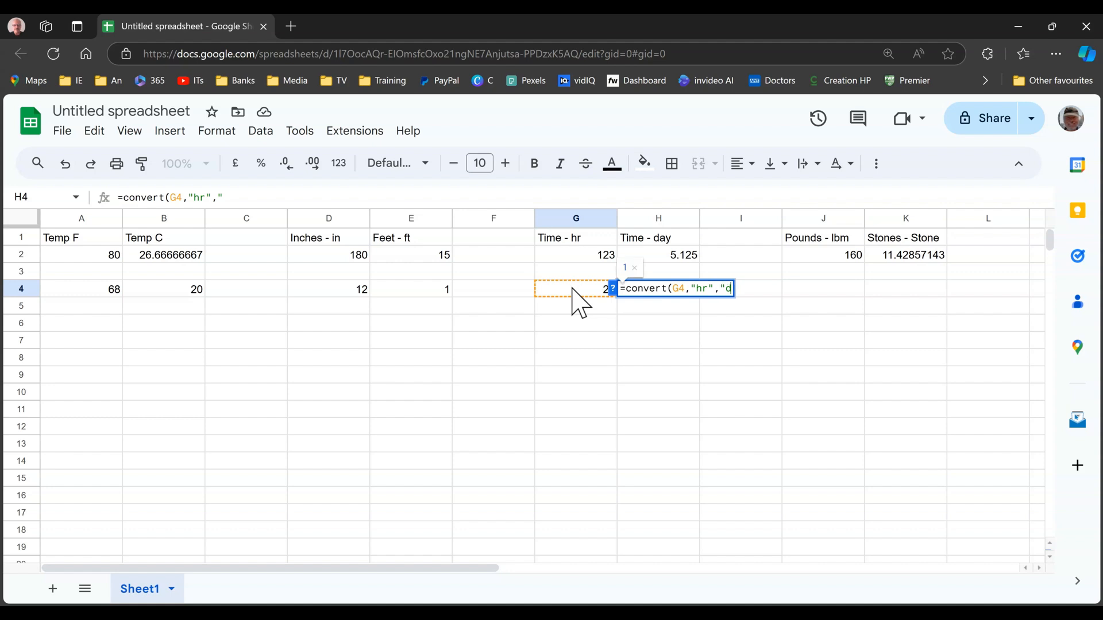
{"action": "type", "text": "ay\")"}
{"action": "key", "text": "Return"}
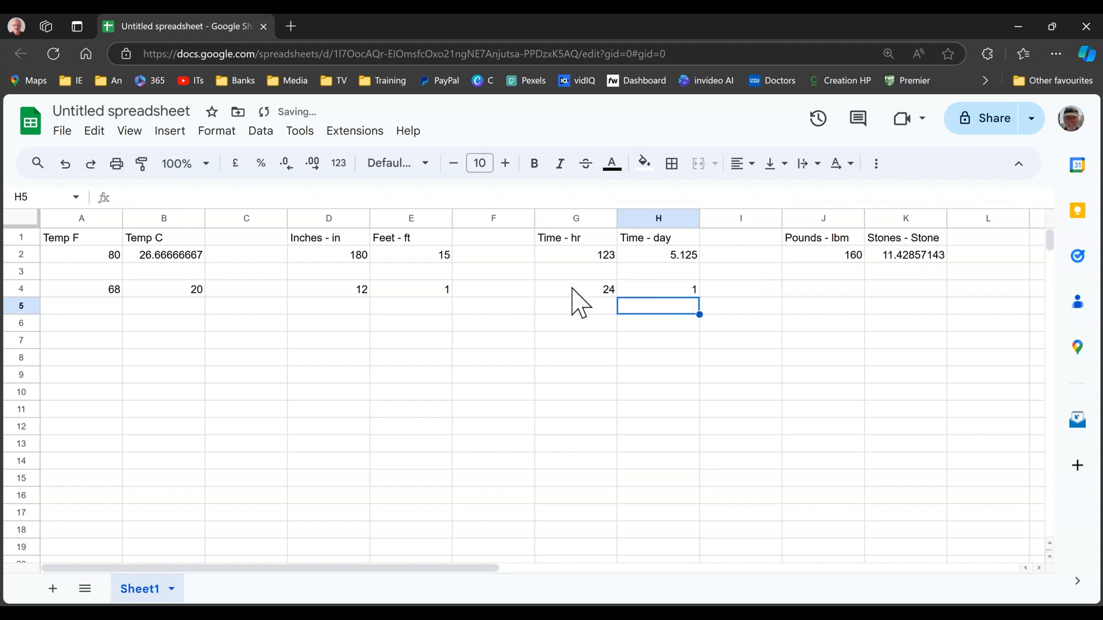
Set the hours value in cell G4 to 48
{"action": "left_click", "coordinate": [598, 294]}
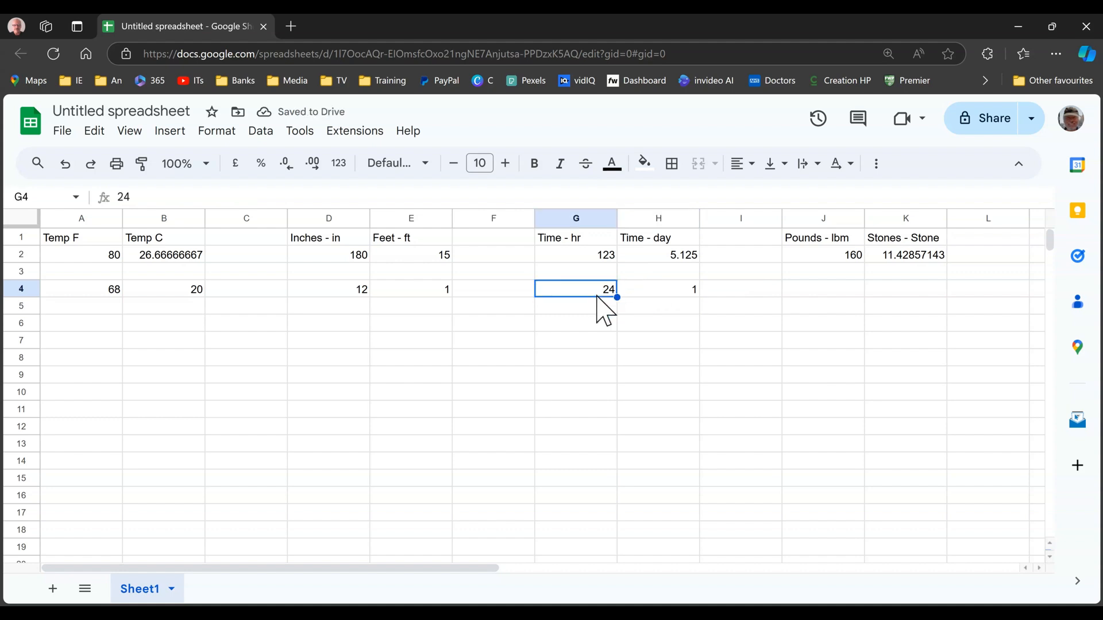
{"action": "type", "text": "48"}
{"action": "key", "text": "Return"}
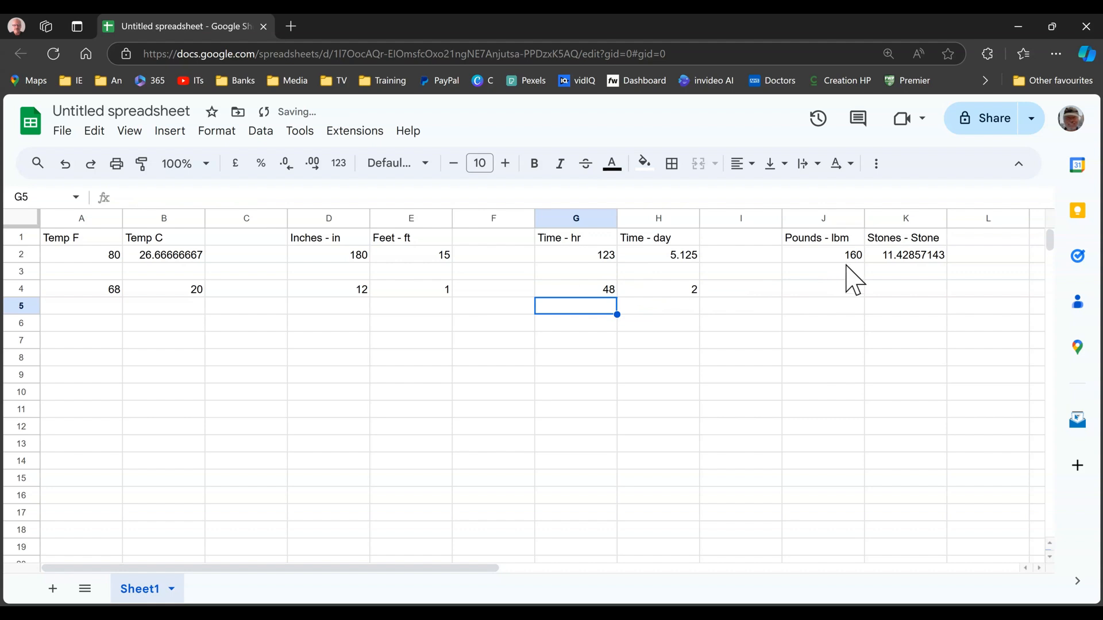
Enter 120 in cell J4 as the weight in pounds
{"action": "left_click", "coordinate": [827, 290]}
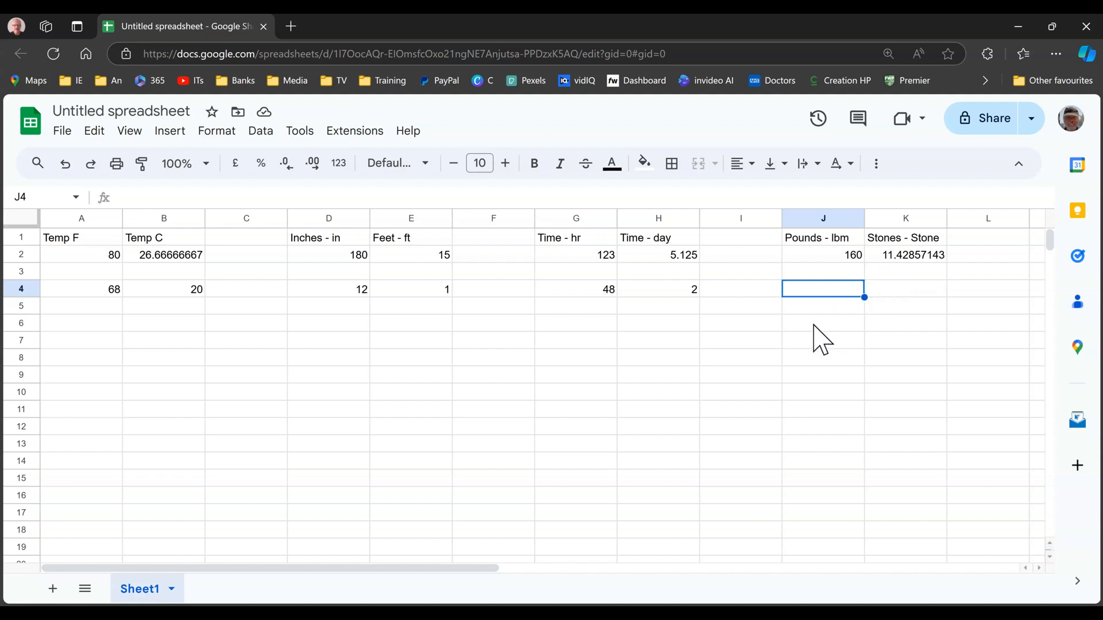
{"action": "type", "text": "120"}
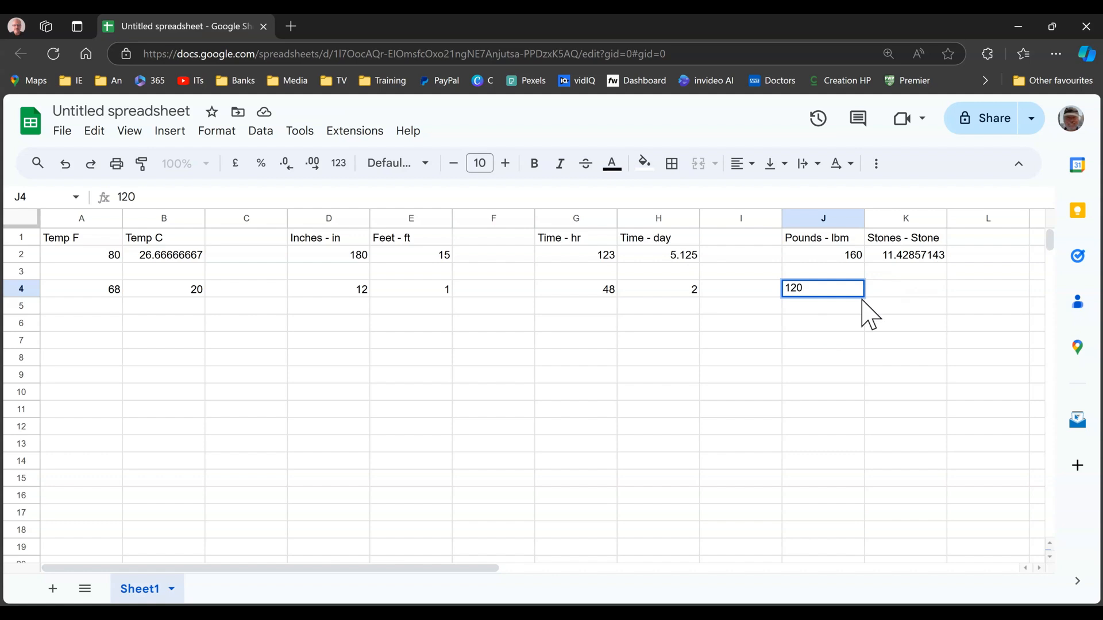
In cell K4, convert the weight in J4 from pounds to stones with =convert(J4,"lbm","stone")
{"action": "left_click", "coordinate": [912, 288]}
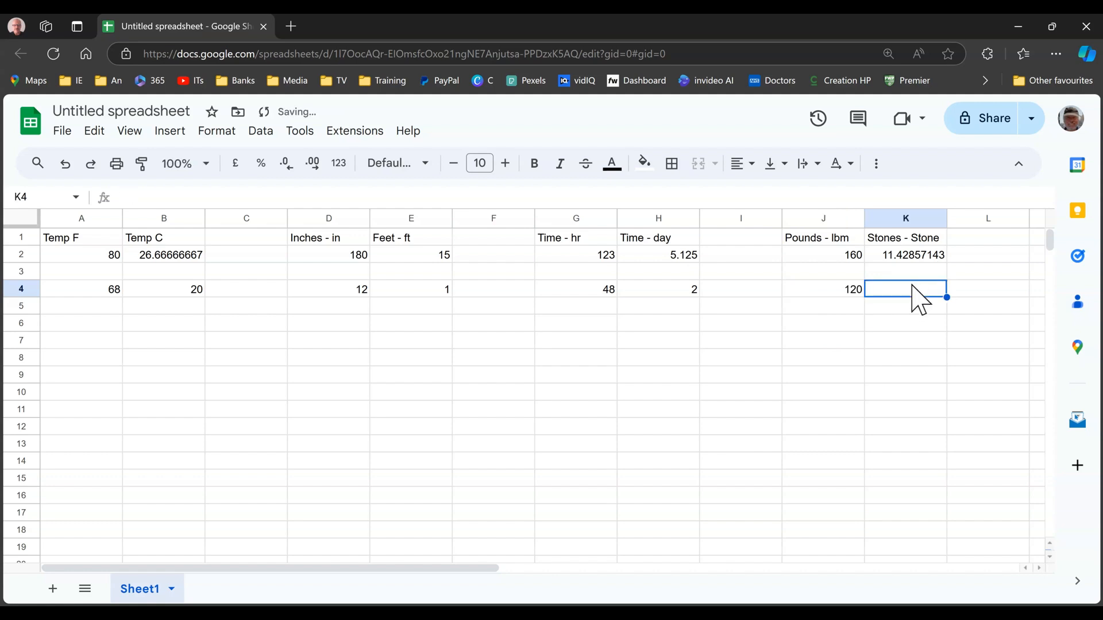
{"action": "type", "text": "=c"}
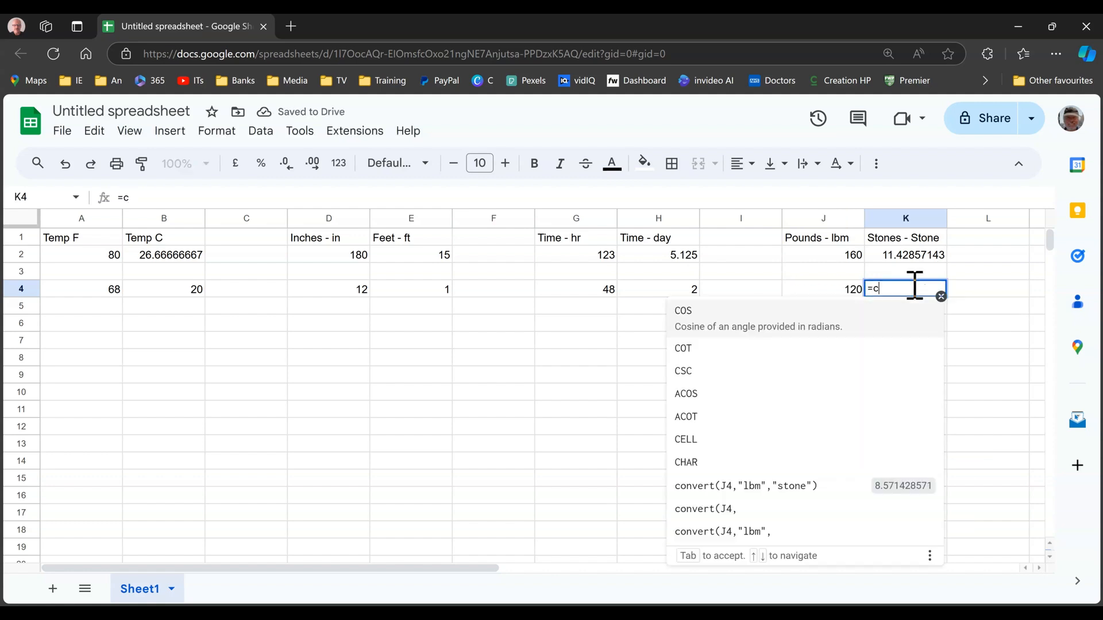
{"action": "type", "text": "onvert"}
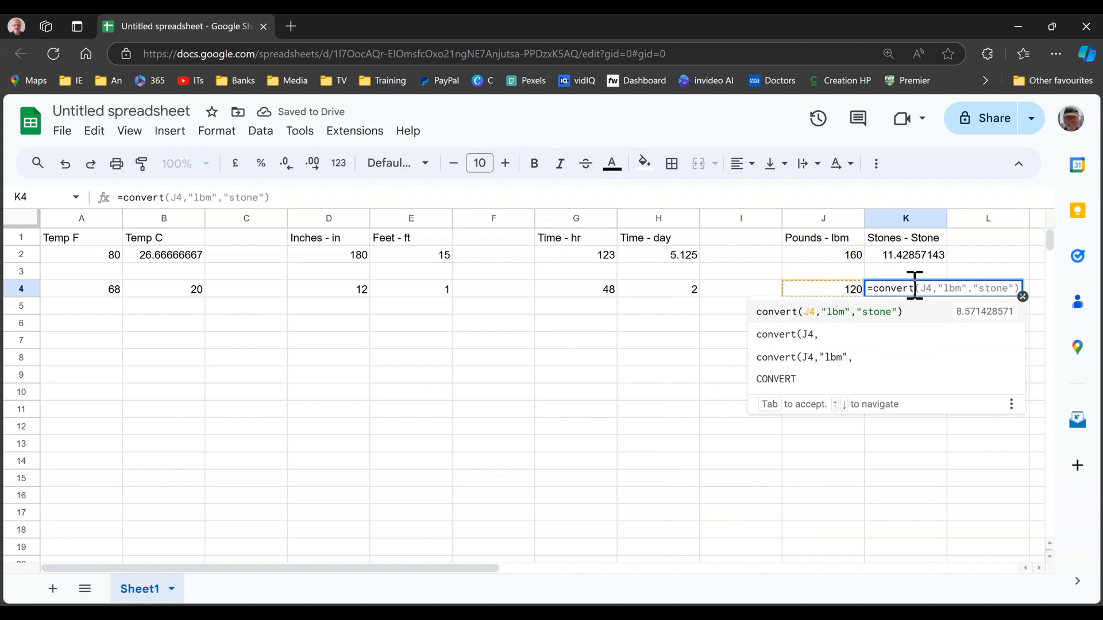
{"action": "type", "text": "("}
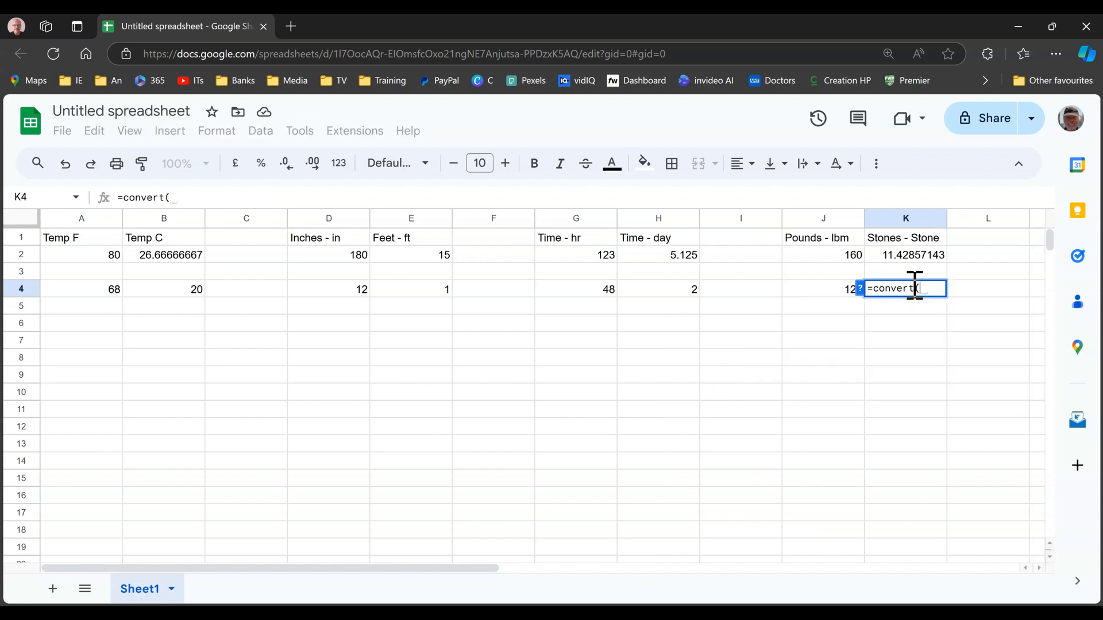
{"action": "left_click", "coordinate": [823, 285]}
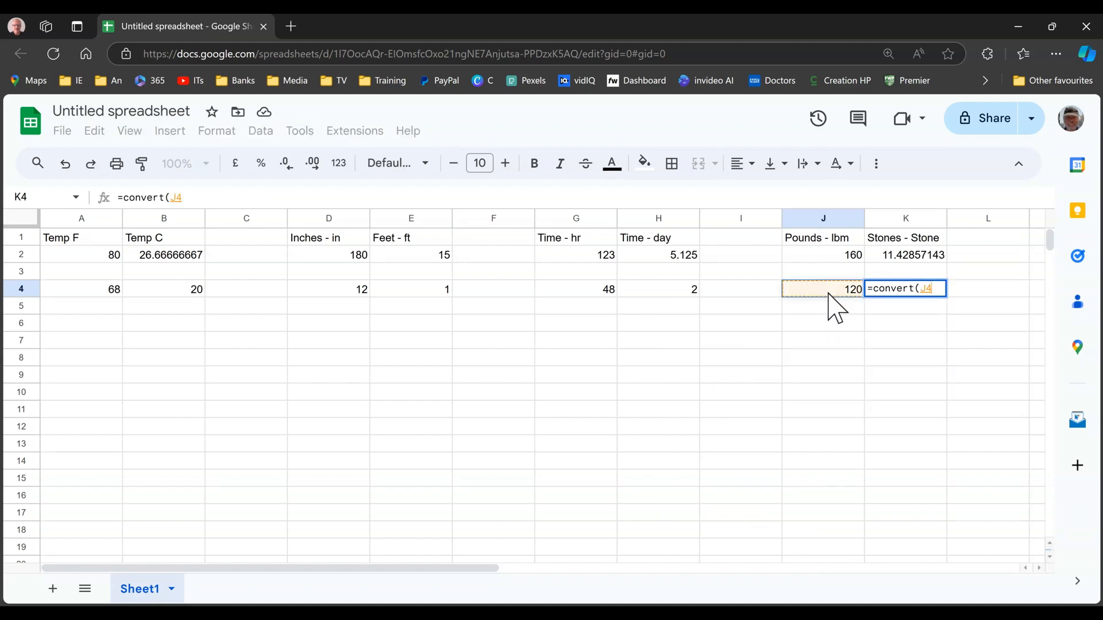
{"action": "type", "text": ",\""}
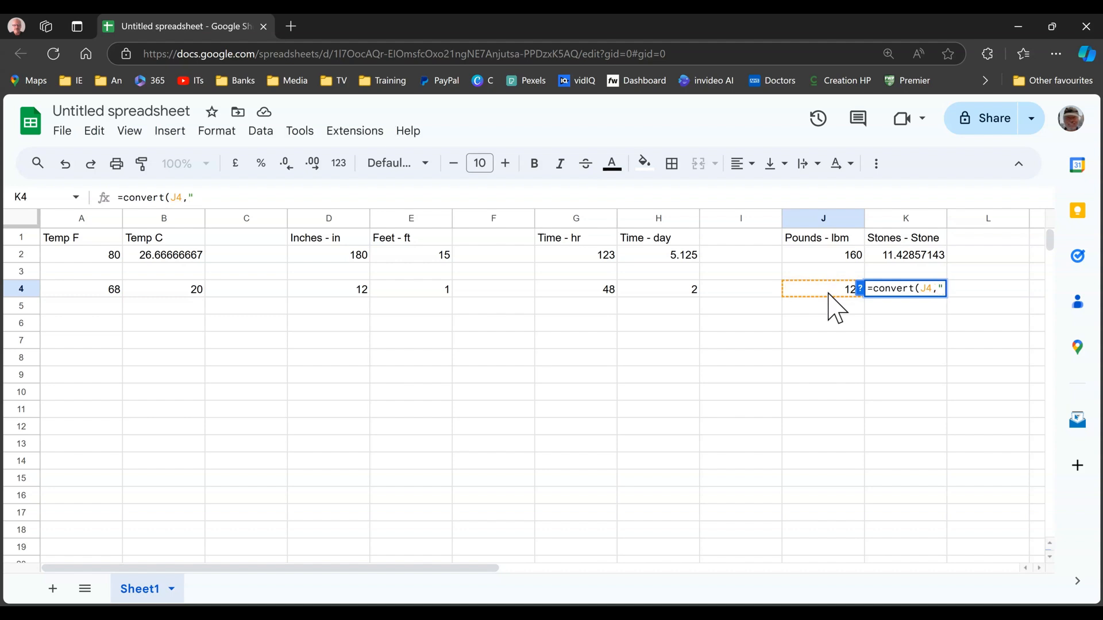
{"action": "type", "text": "lbm\","}
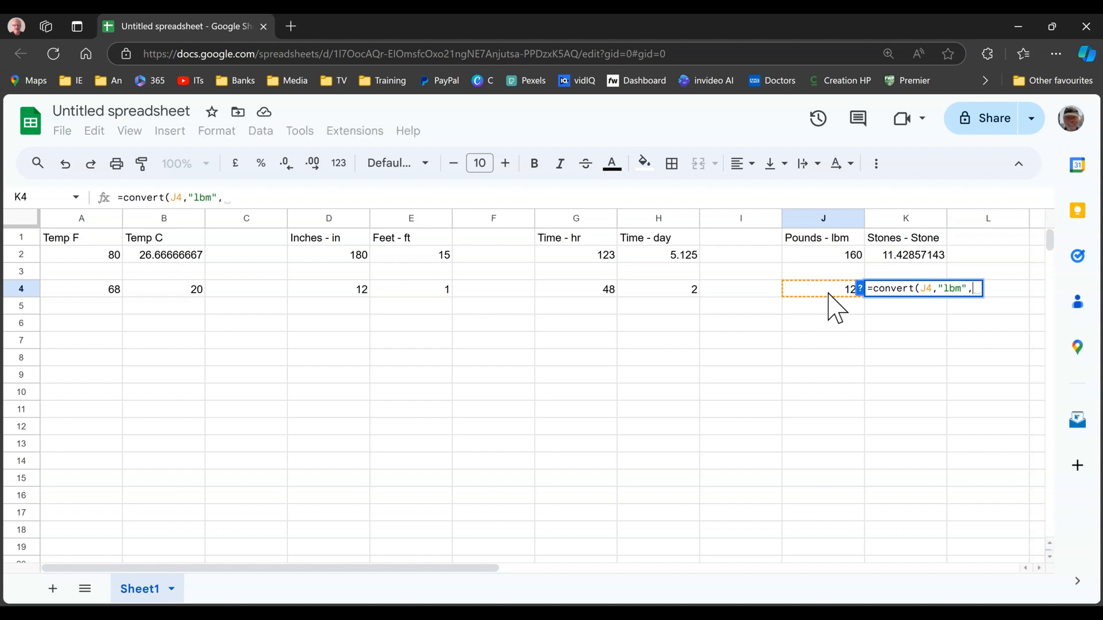
{"action": "type", "text": "\"st"}
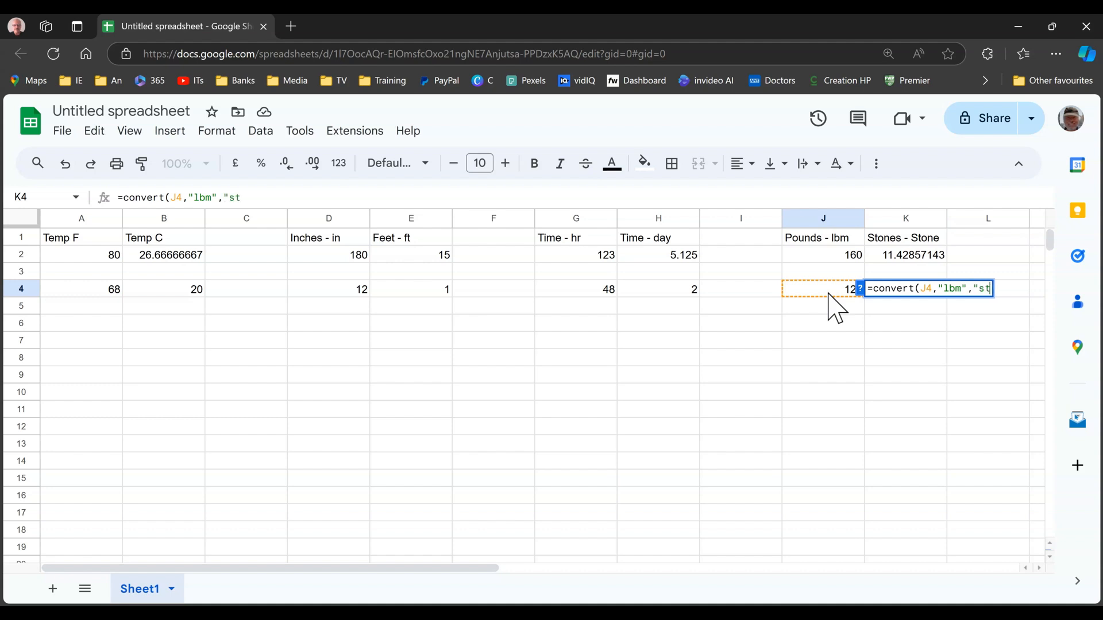
{"action": "type", "text": "one"}
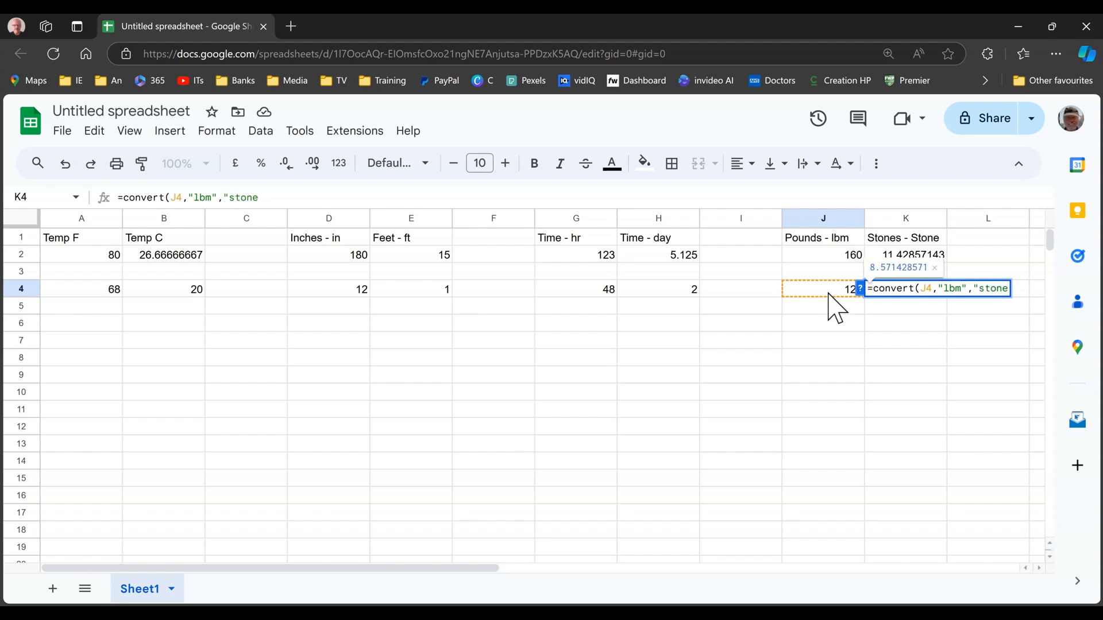
{"action": "type", "text": "\")"}
{"action": "key", "text": "Return"}
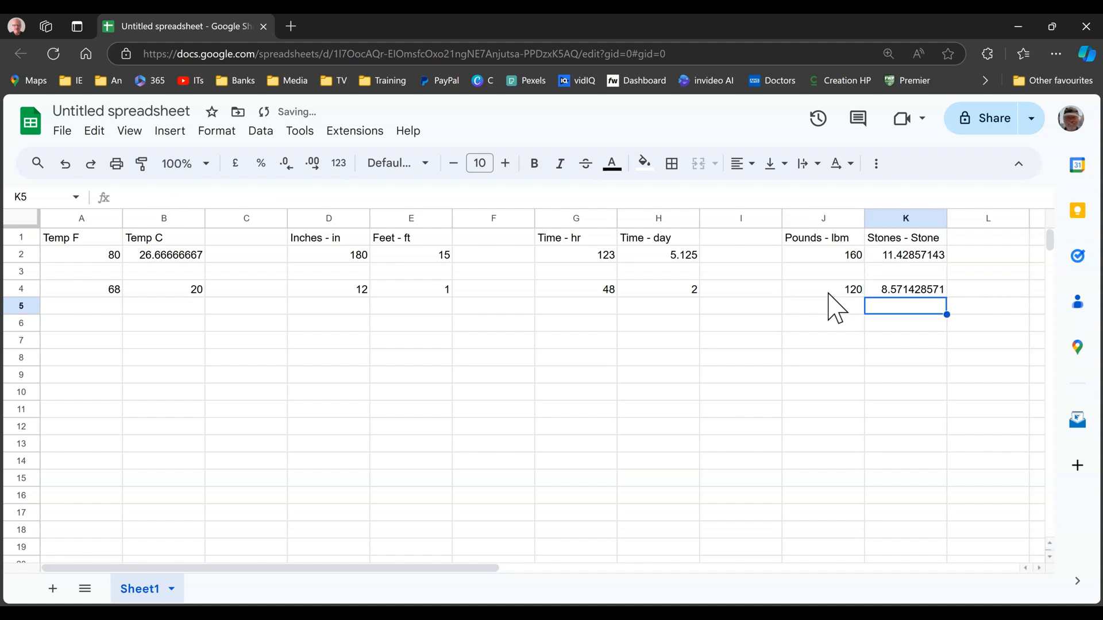
Check the formula in K4 and set the pounds value in cell J4 to 140
{"action": "left_click", "coordinate": [896, 294]}
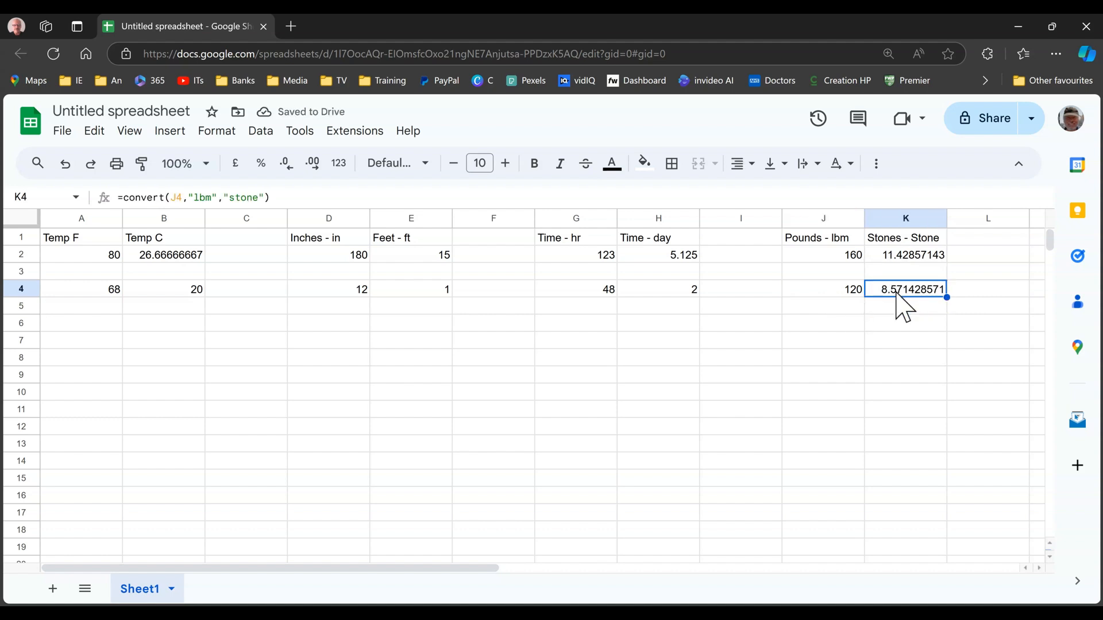
{"action": "left_click", "coordinate": [838, 293]}
{"action": "type", "text": "1"}
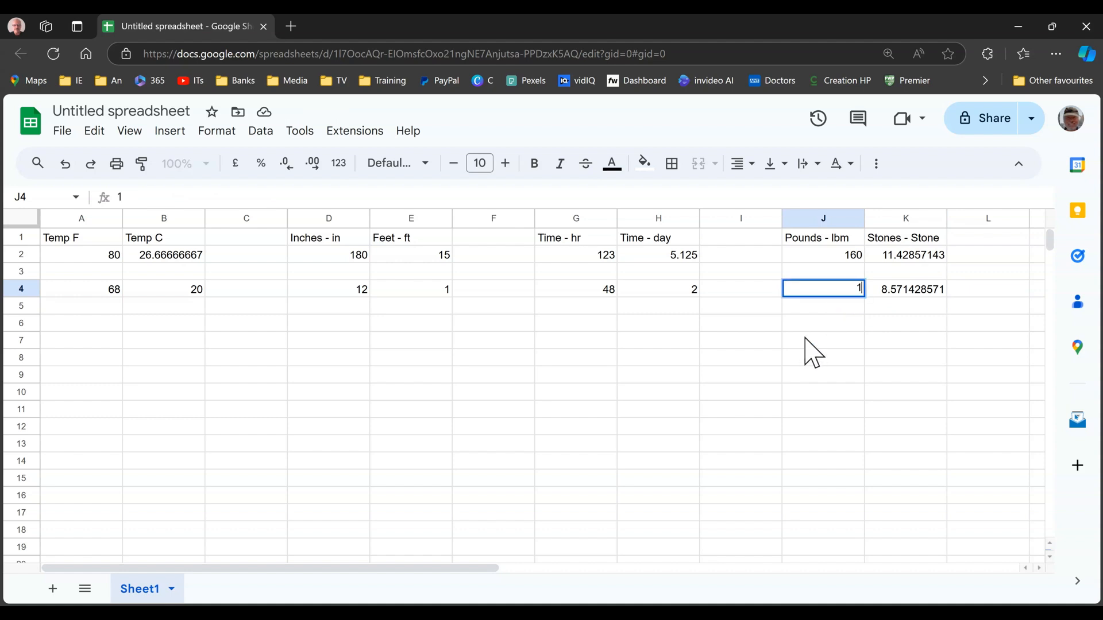
{"action": "type", "text": "40"}
{"action": "key", "text": "Return"}
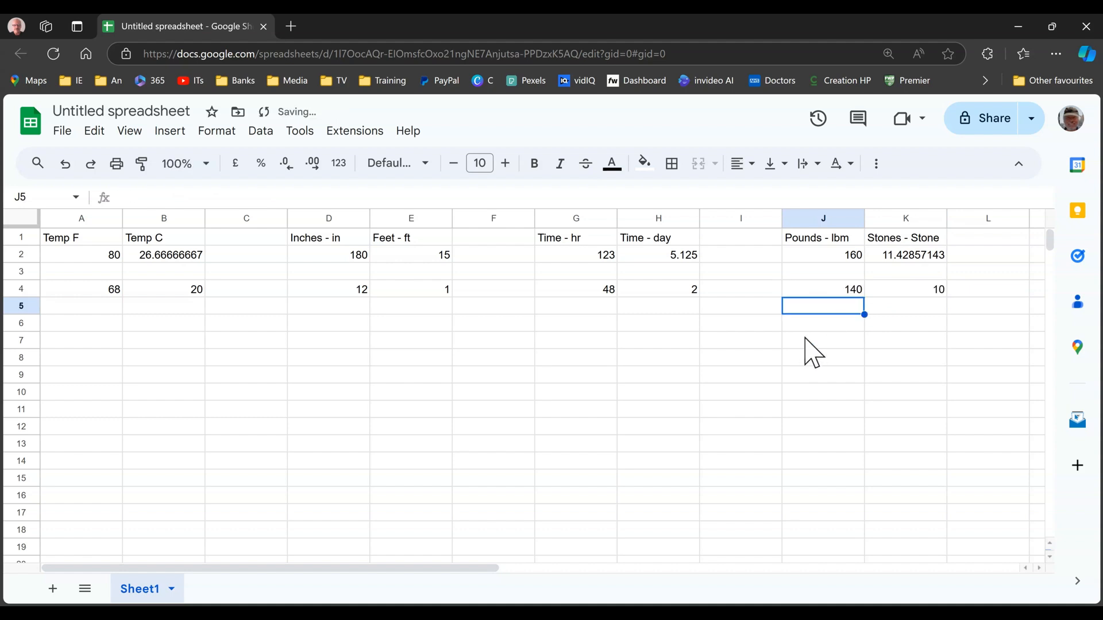
Review the CONVERT formulas and their unit codes in cells K4, E4 and B4
{"action": "left_click", "coordinate": [916, 290]}
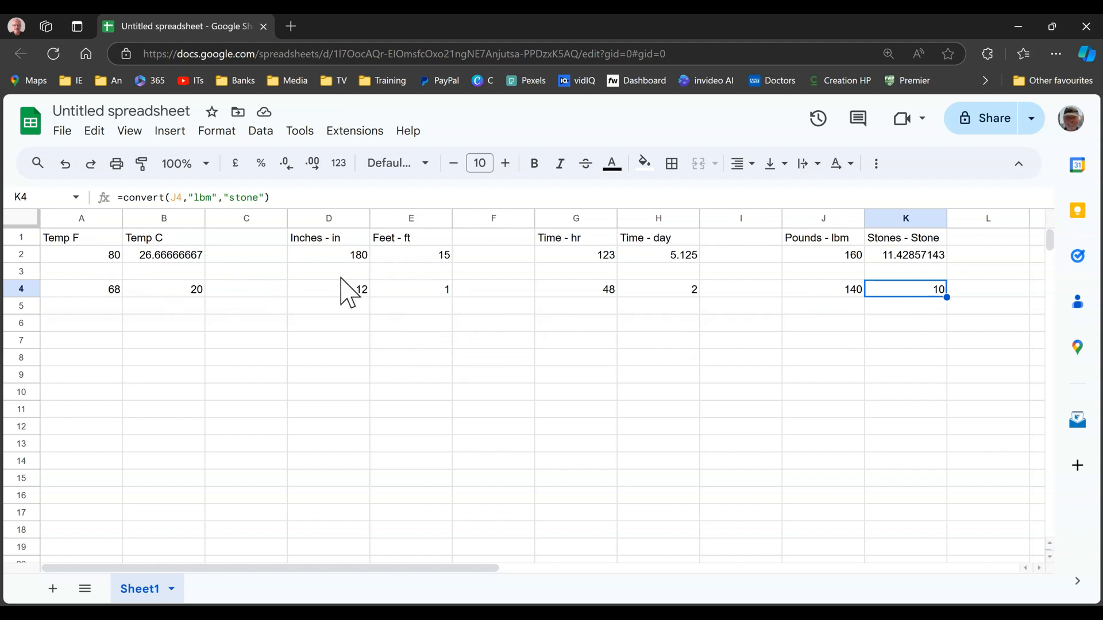
{"action": "left_click", "coordinate": [400, 294]}
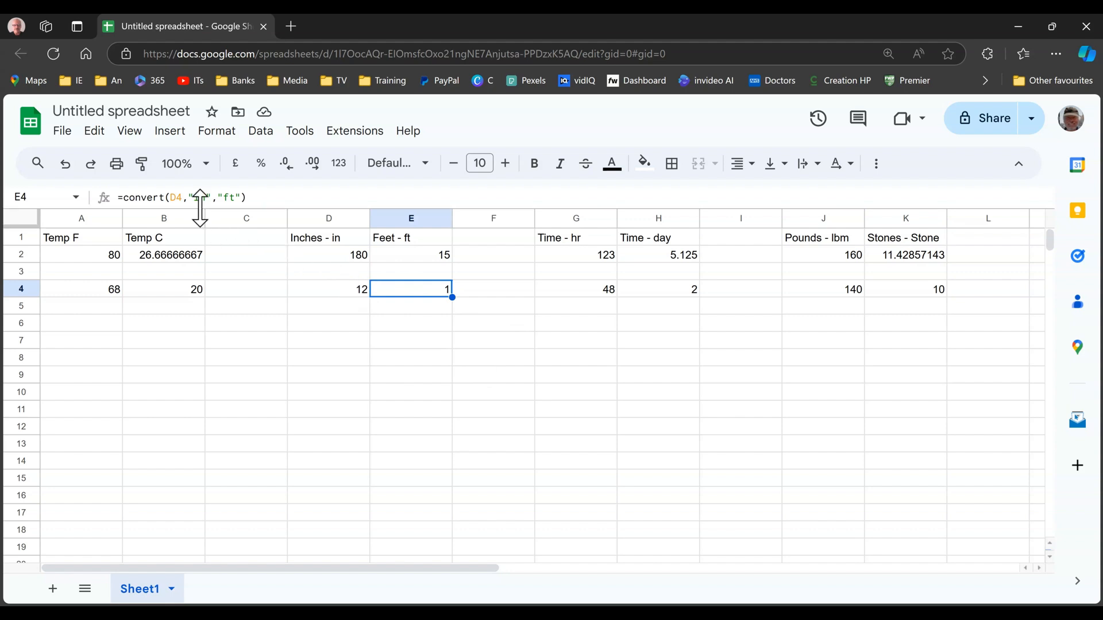
{"action": "left_click", "coordinate": [173, 292]}
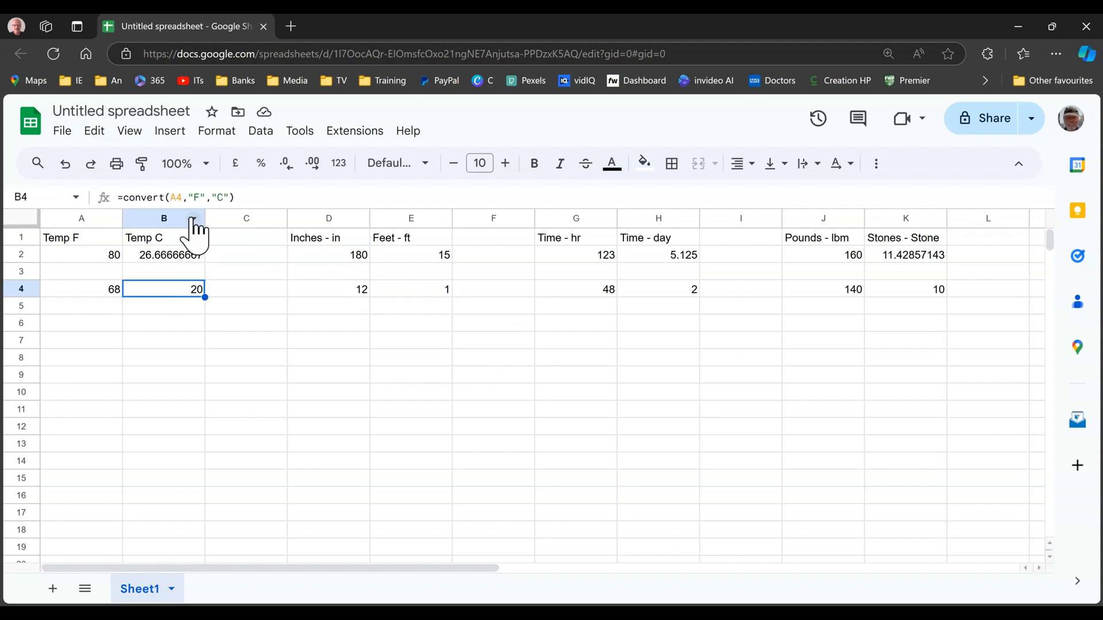
{"action": "left_click", "coordinate": [351, 311]}
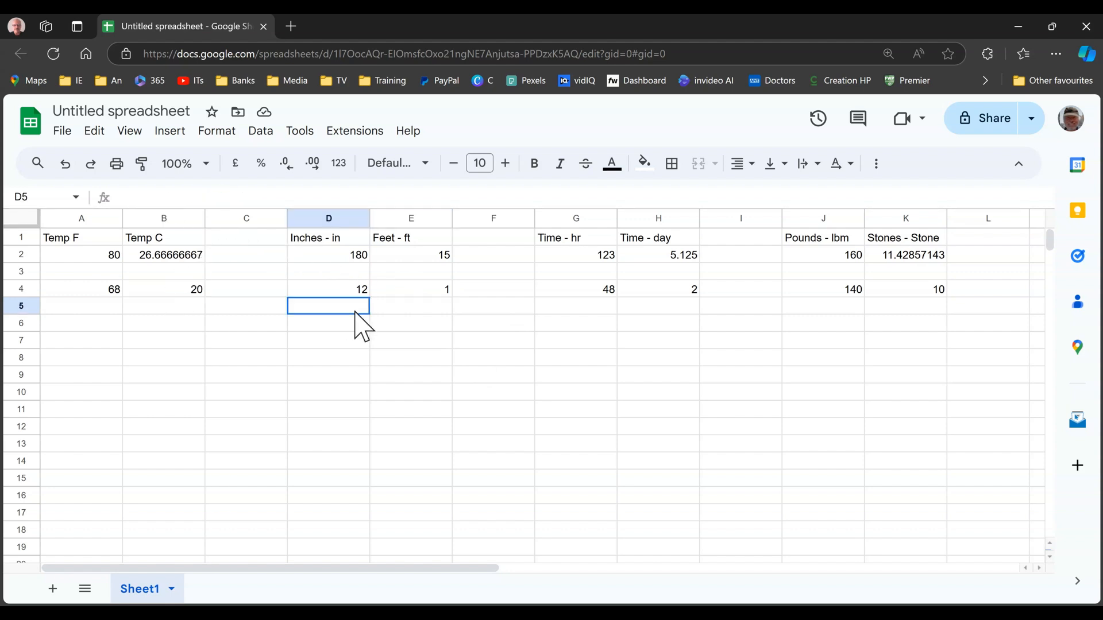